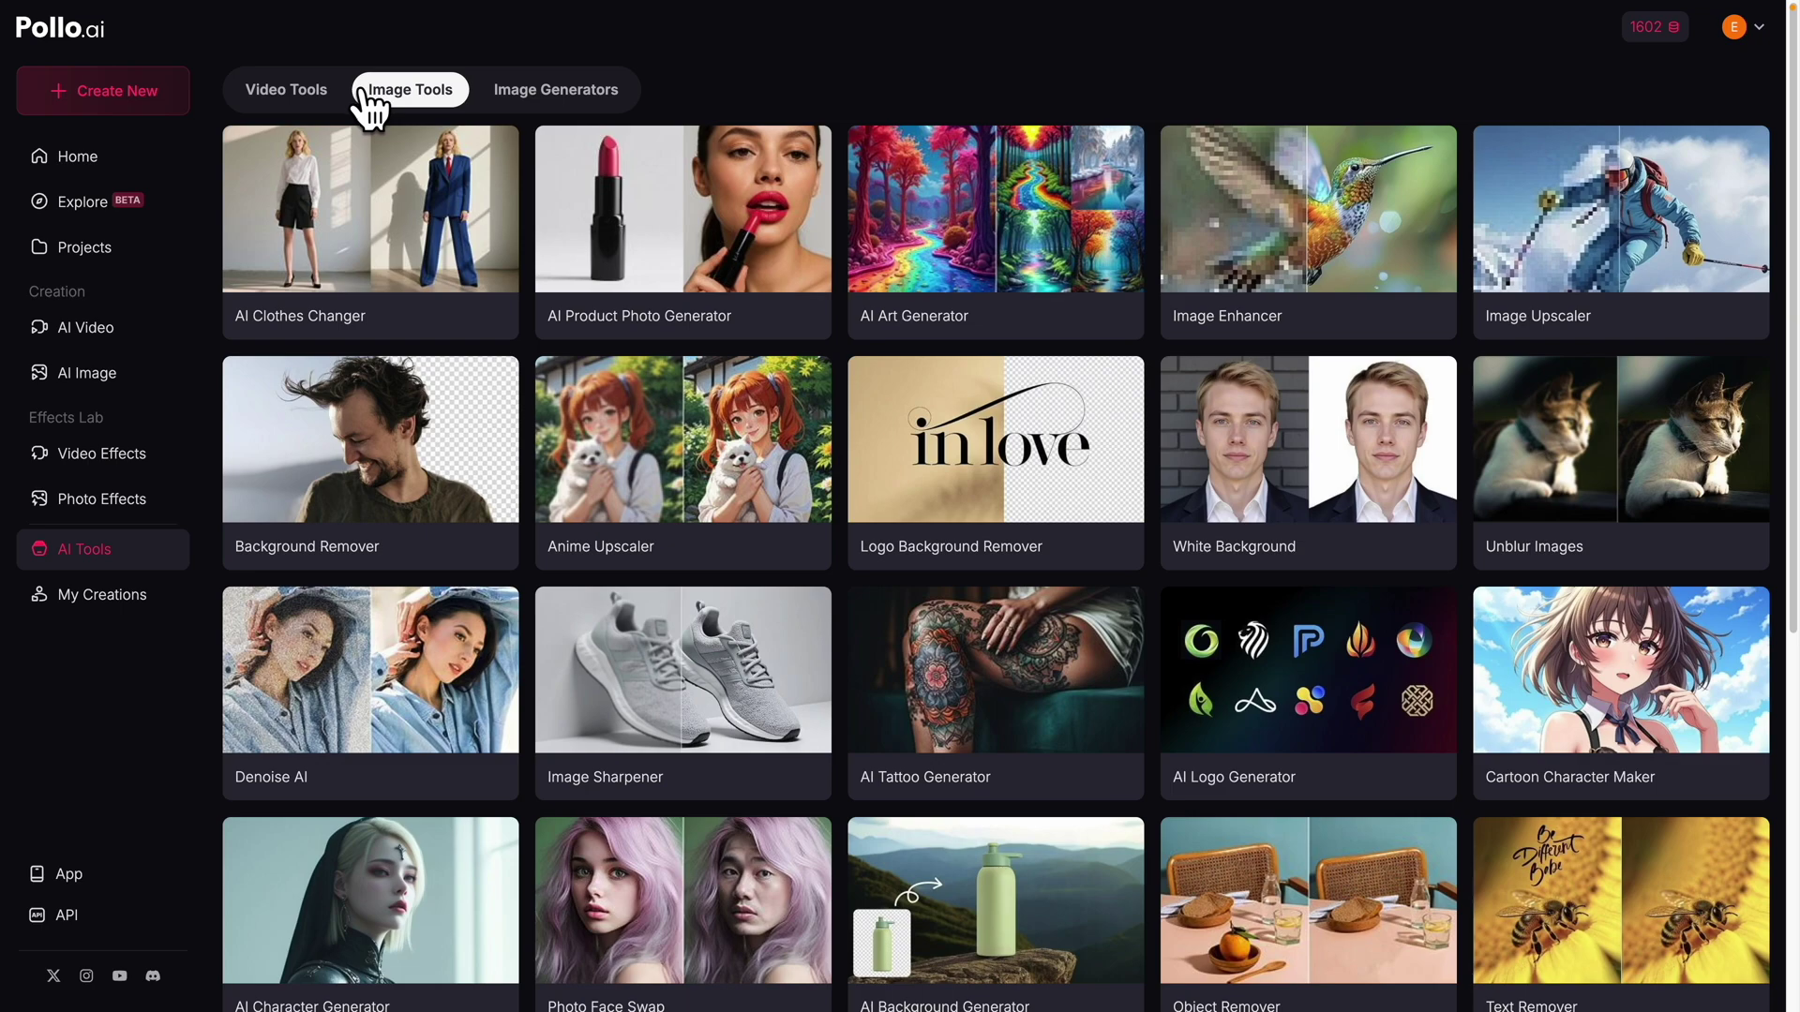
- Launch the AI Clothes Changer from the Image Tools catalogue of AI Tools
click(94, 562)
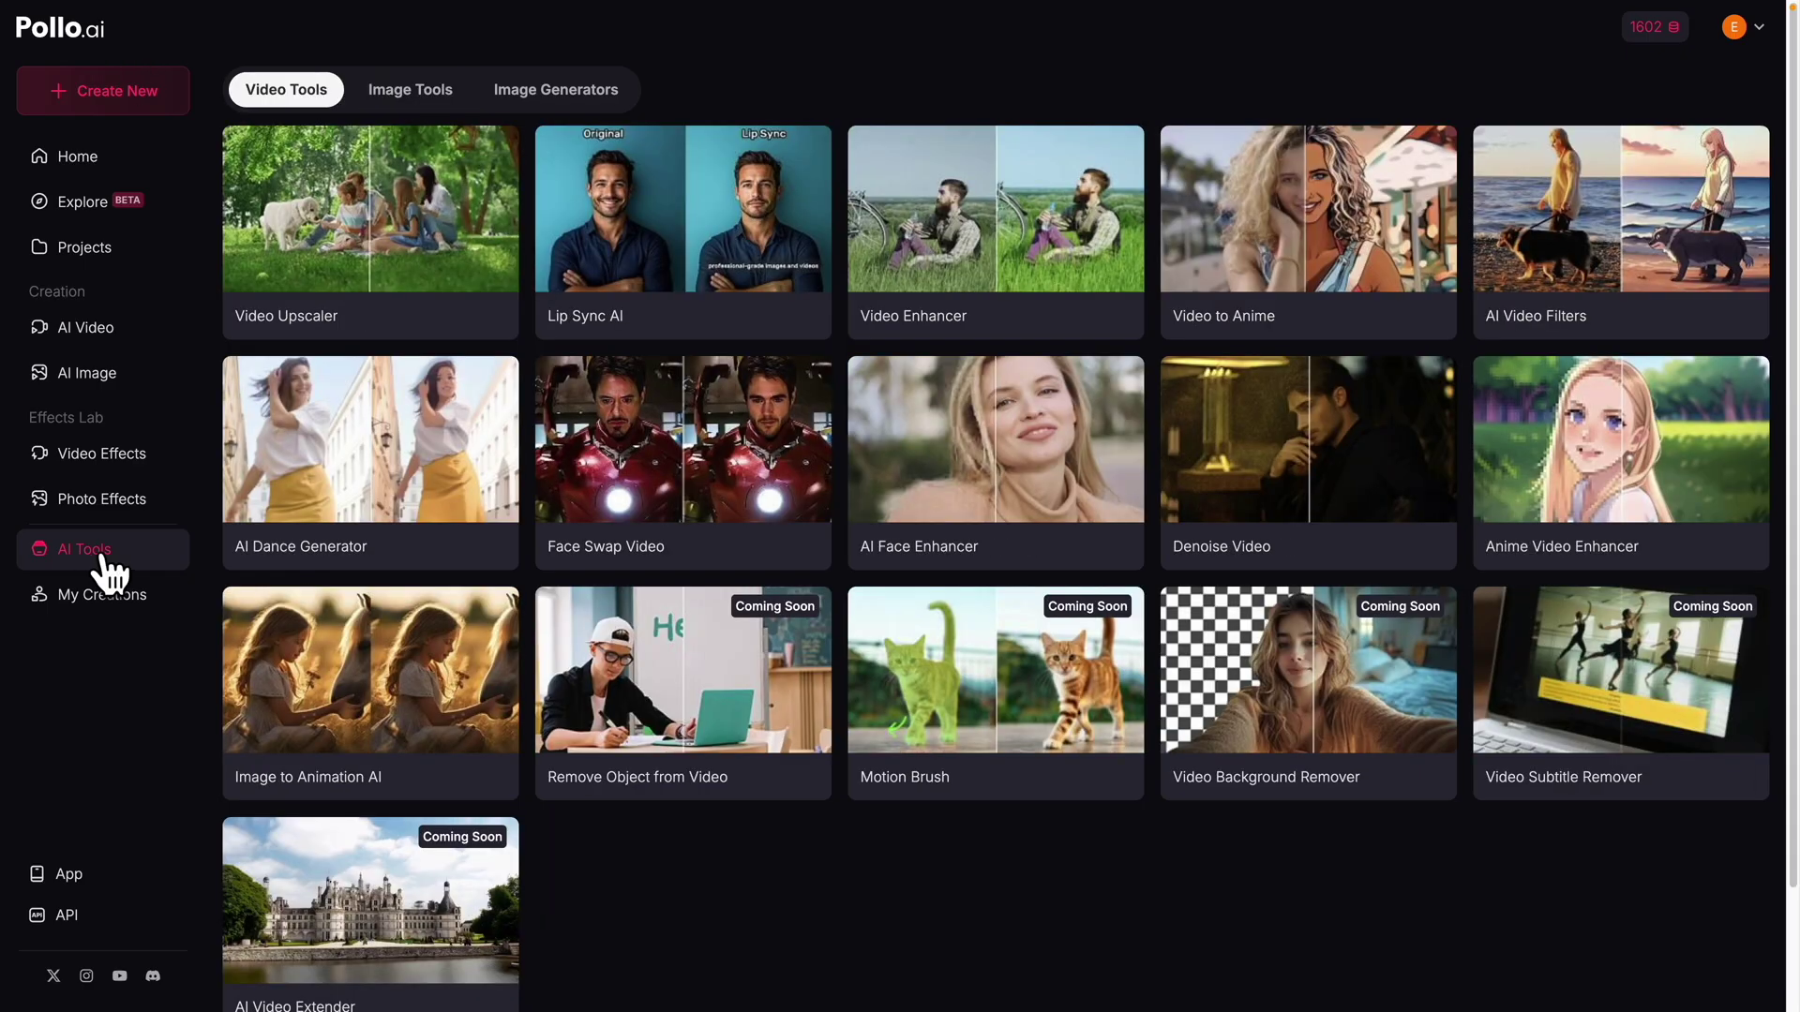
click(412, 99)
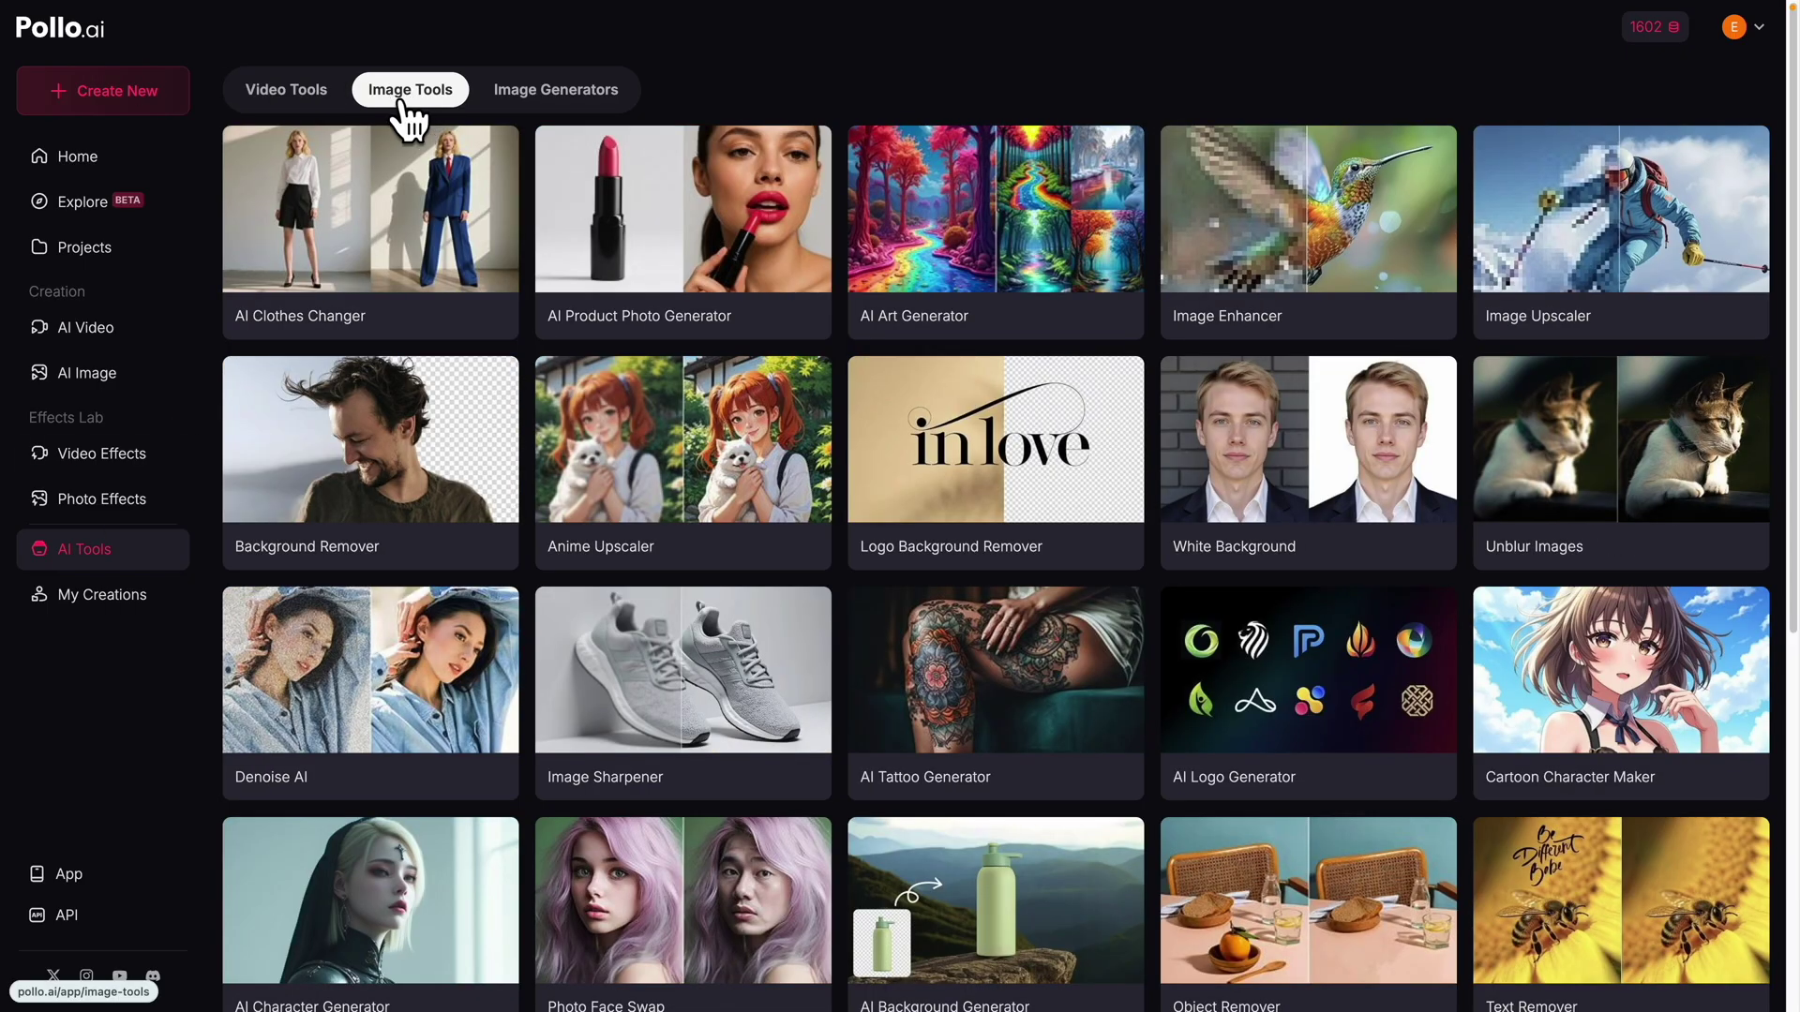
mouse_move(294, 295)
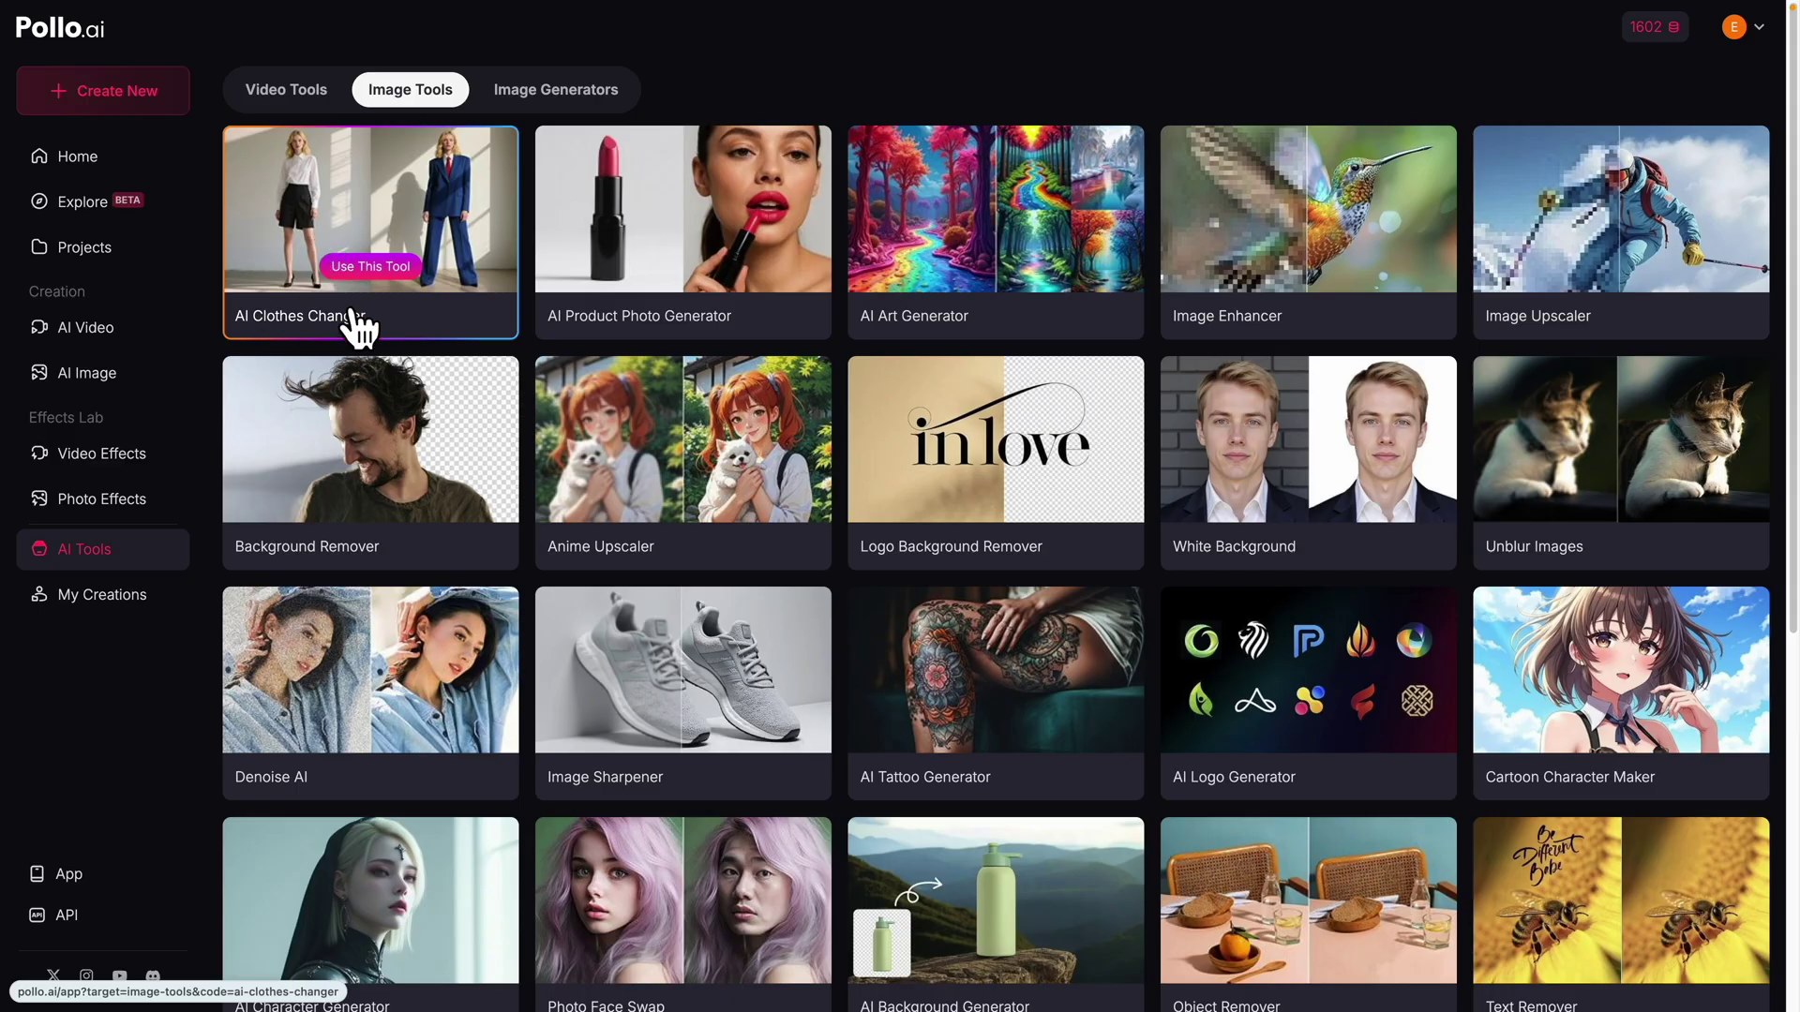
click(385, 273)
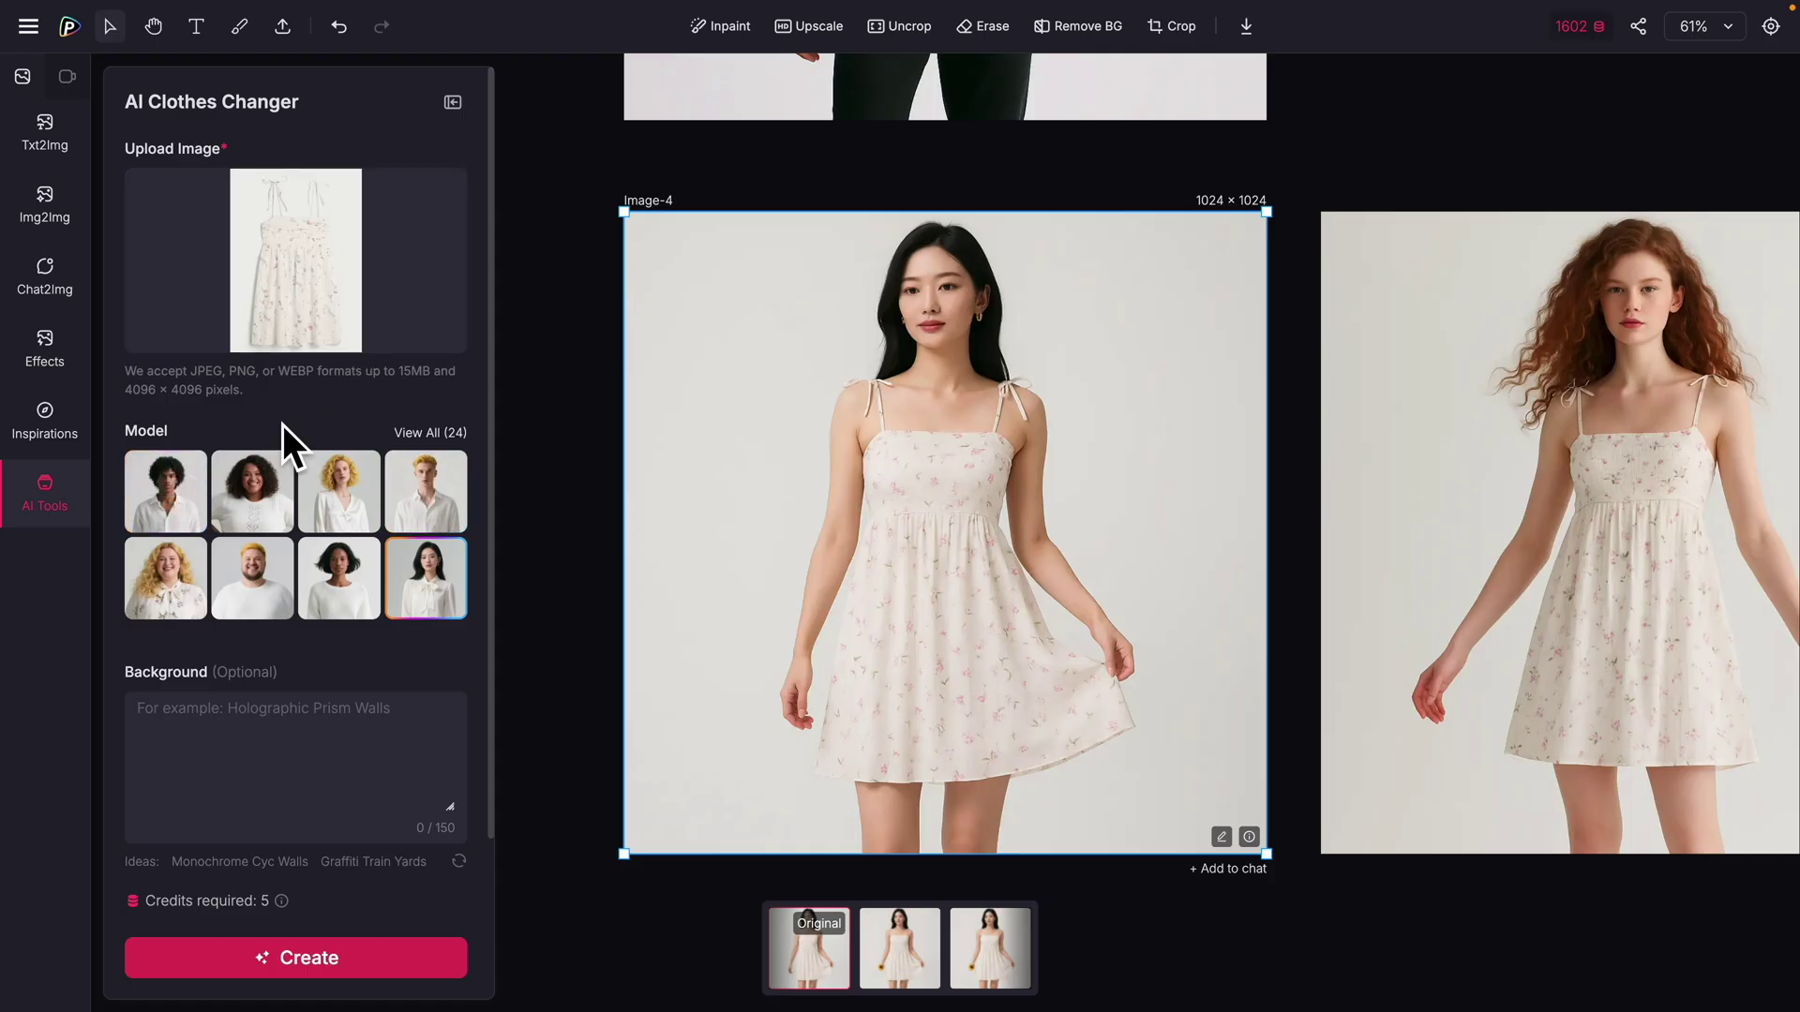
click(429, 433)
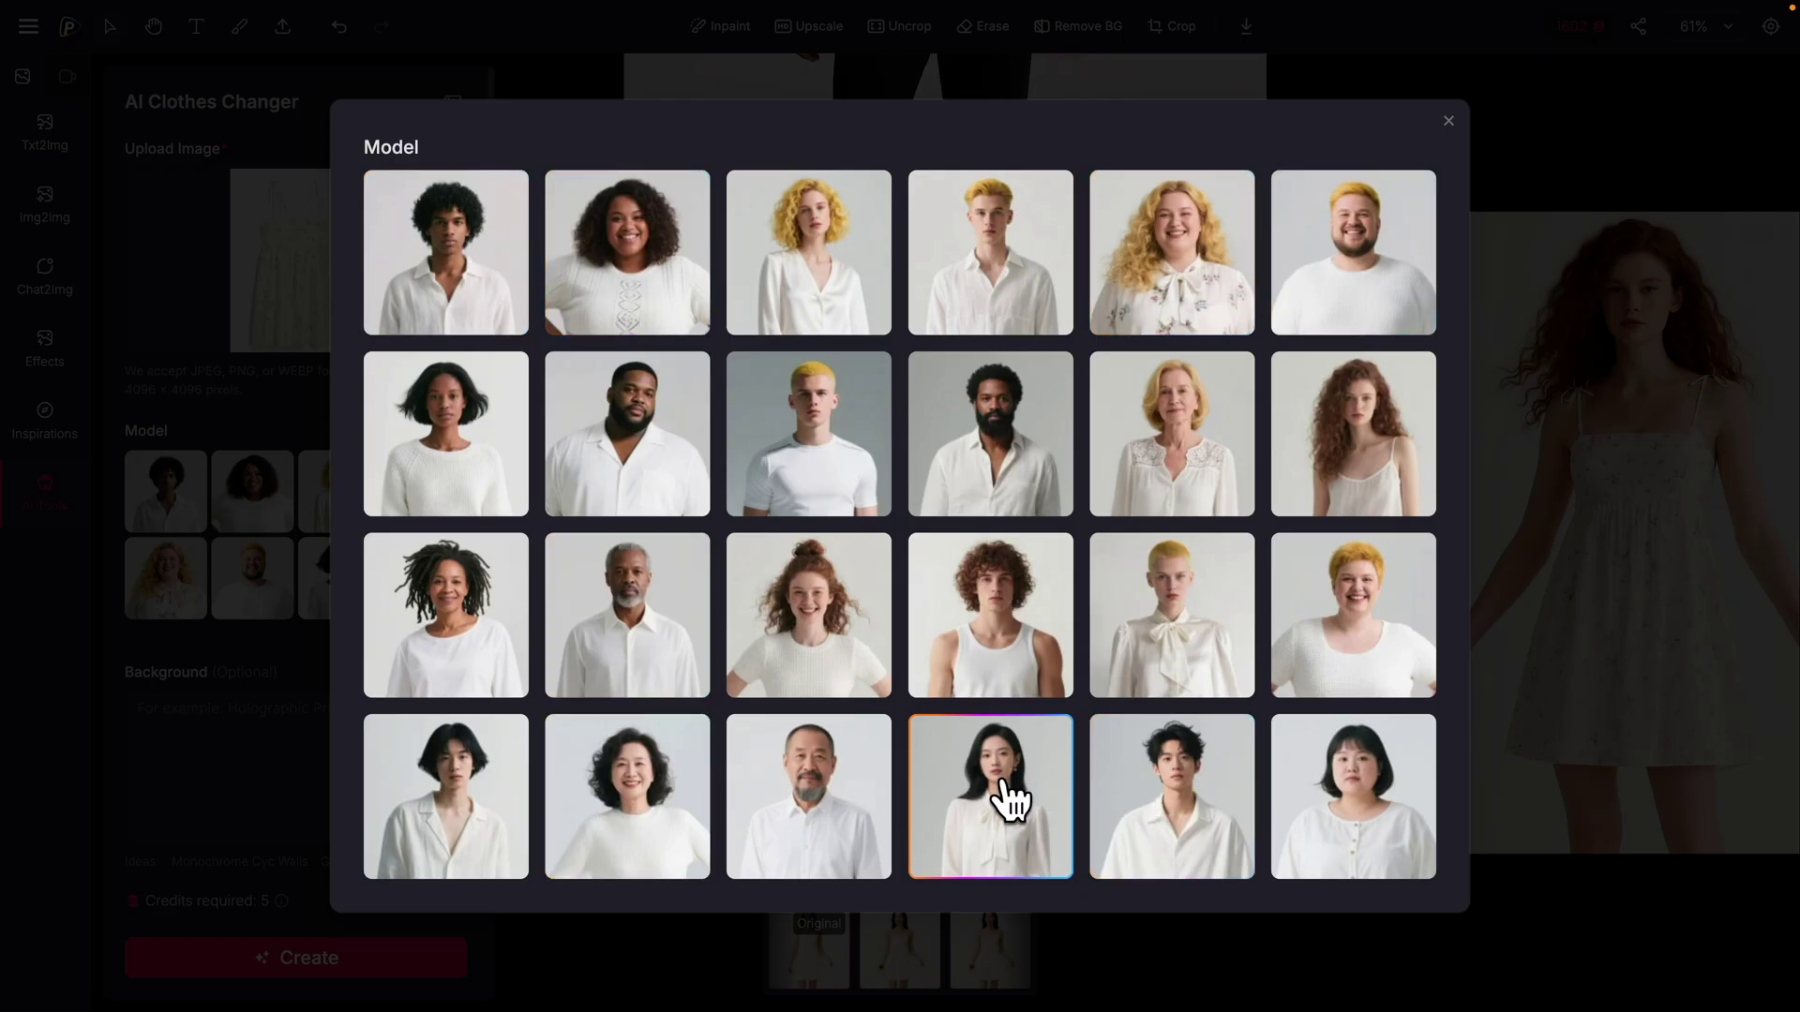
click(1397, 473)
click(1448, 121)
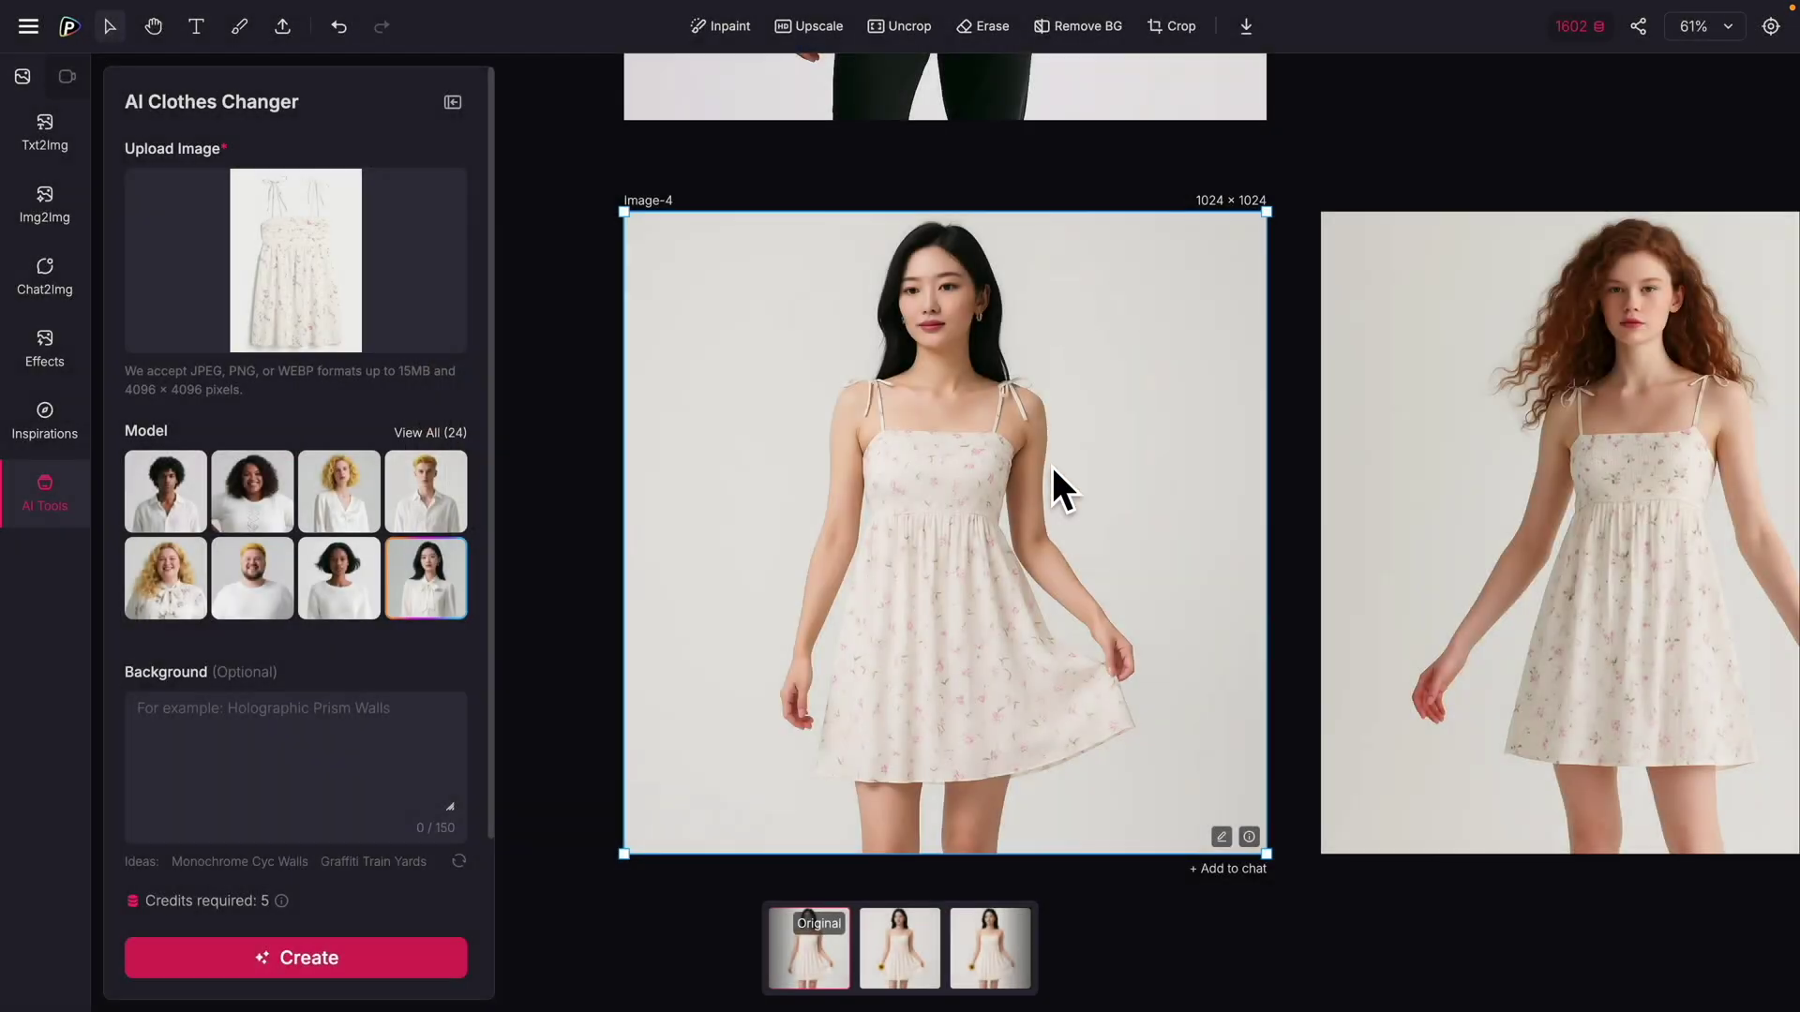
scroll(269, 732, down, 1)
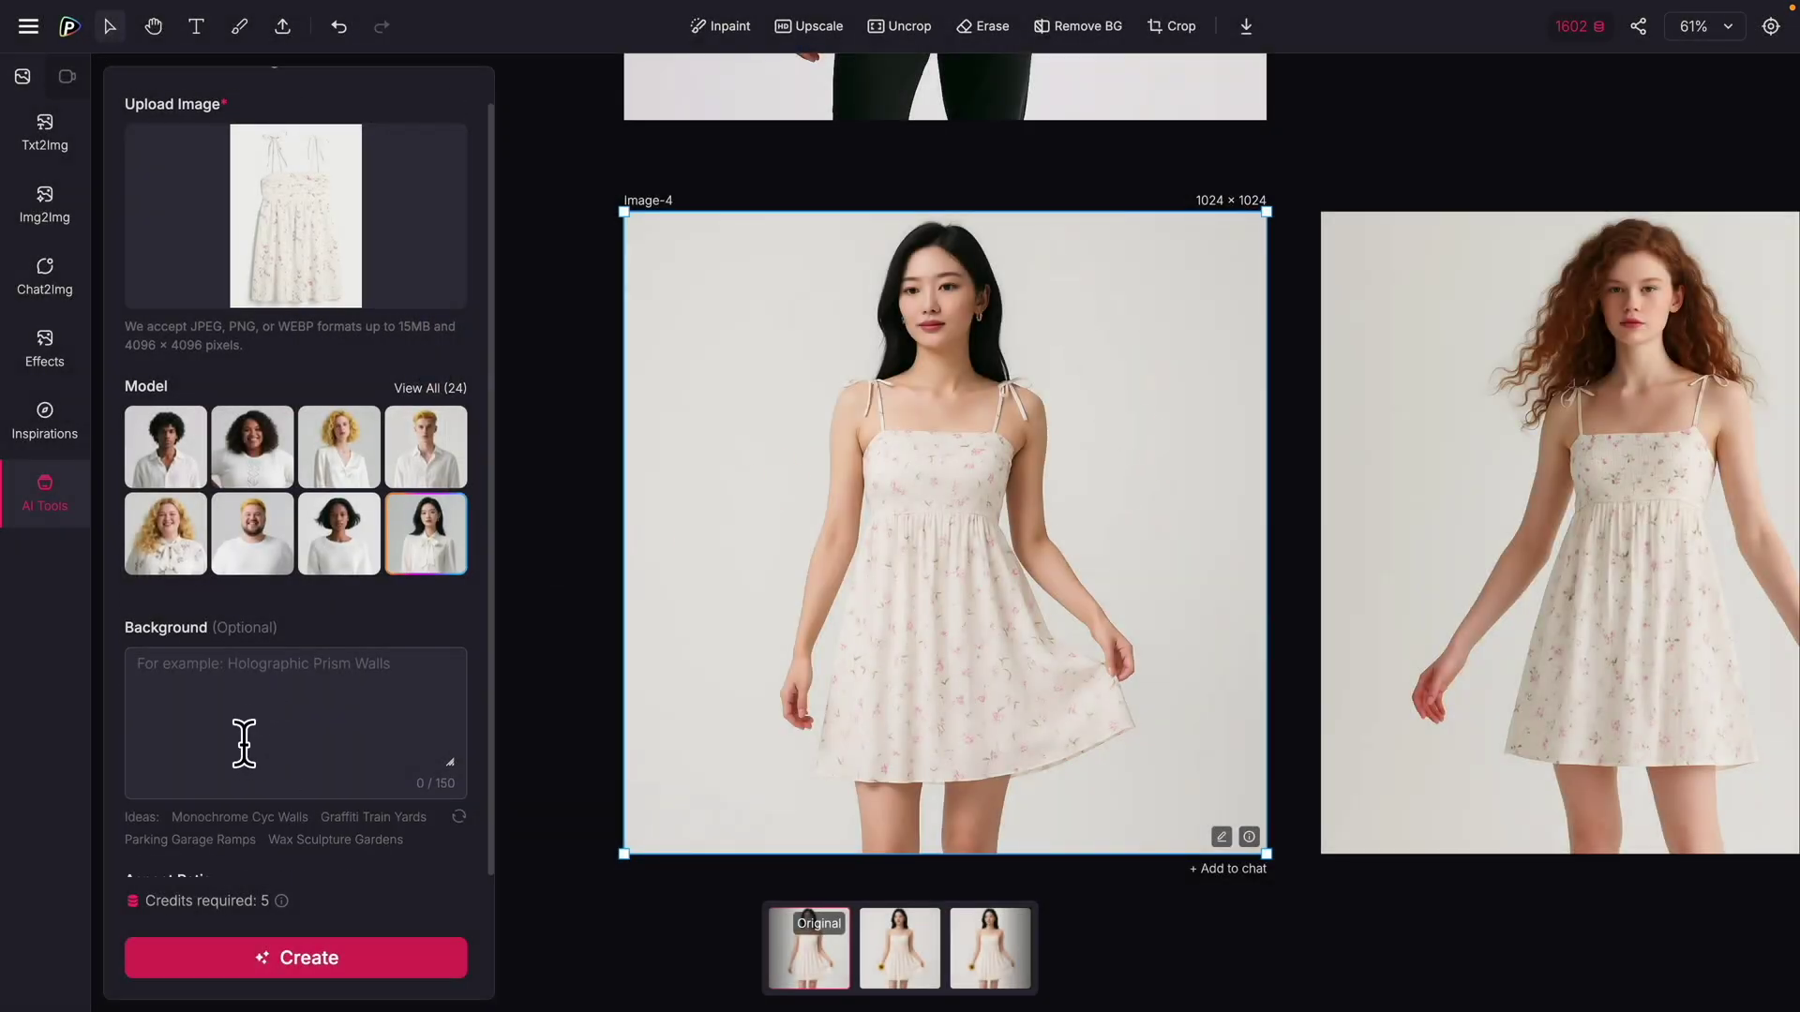
scroll(249, 806, down, 3)
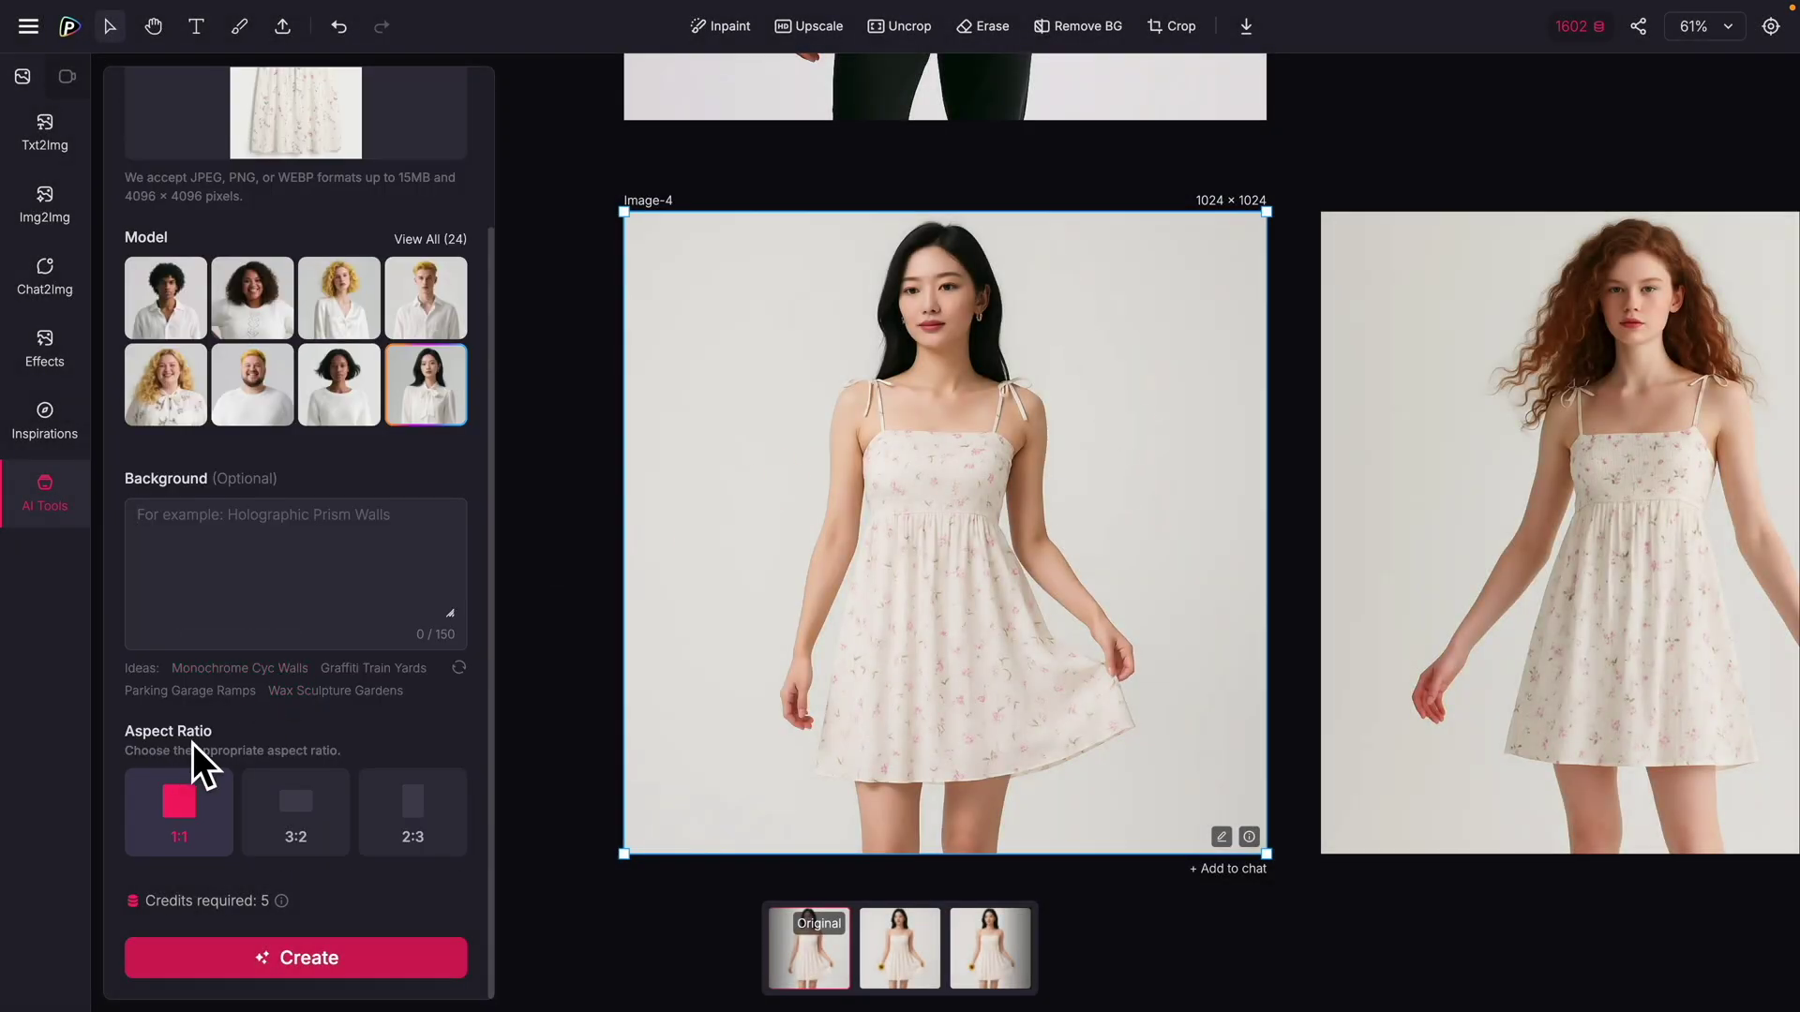
click(164, 795)
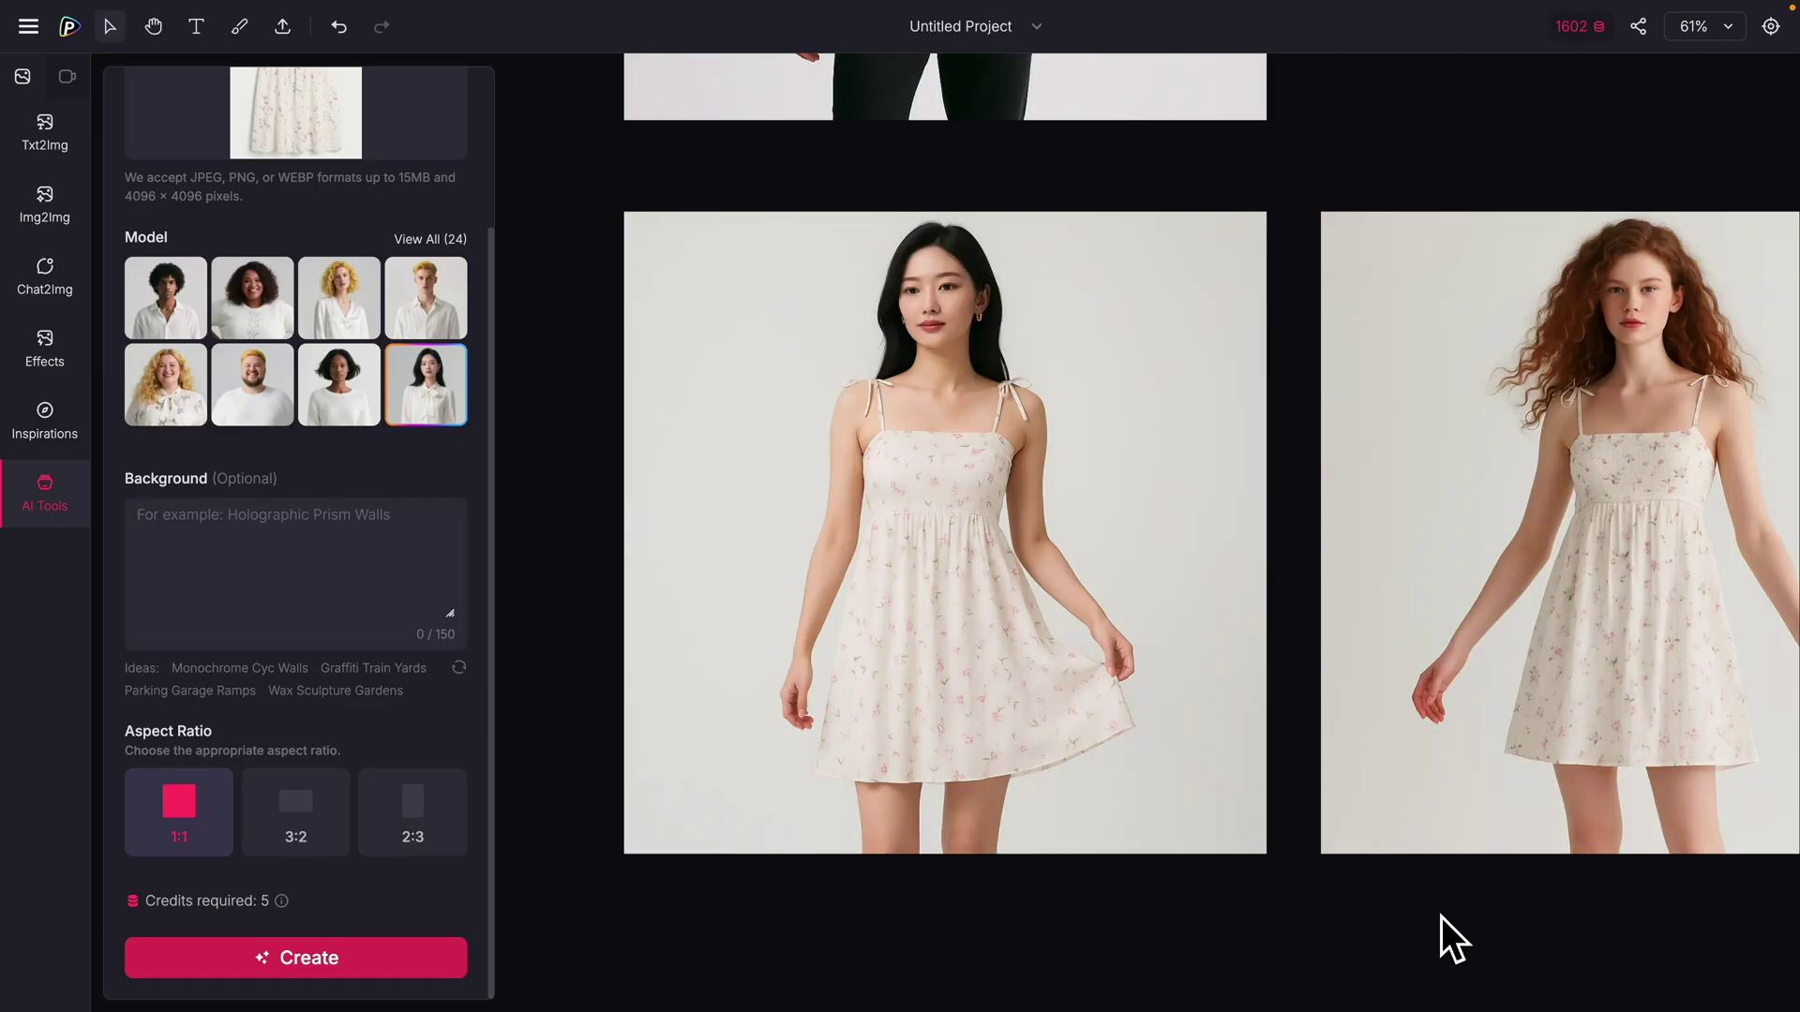
scroll(1439, 937, right, 2)
scroll(279, 550, up, 3)
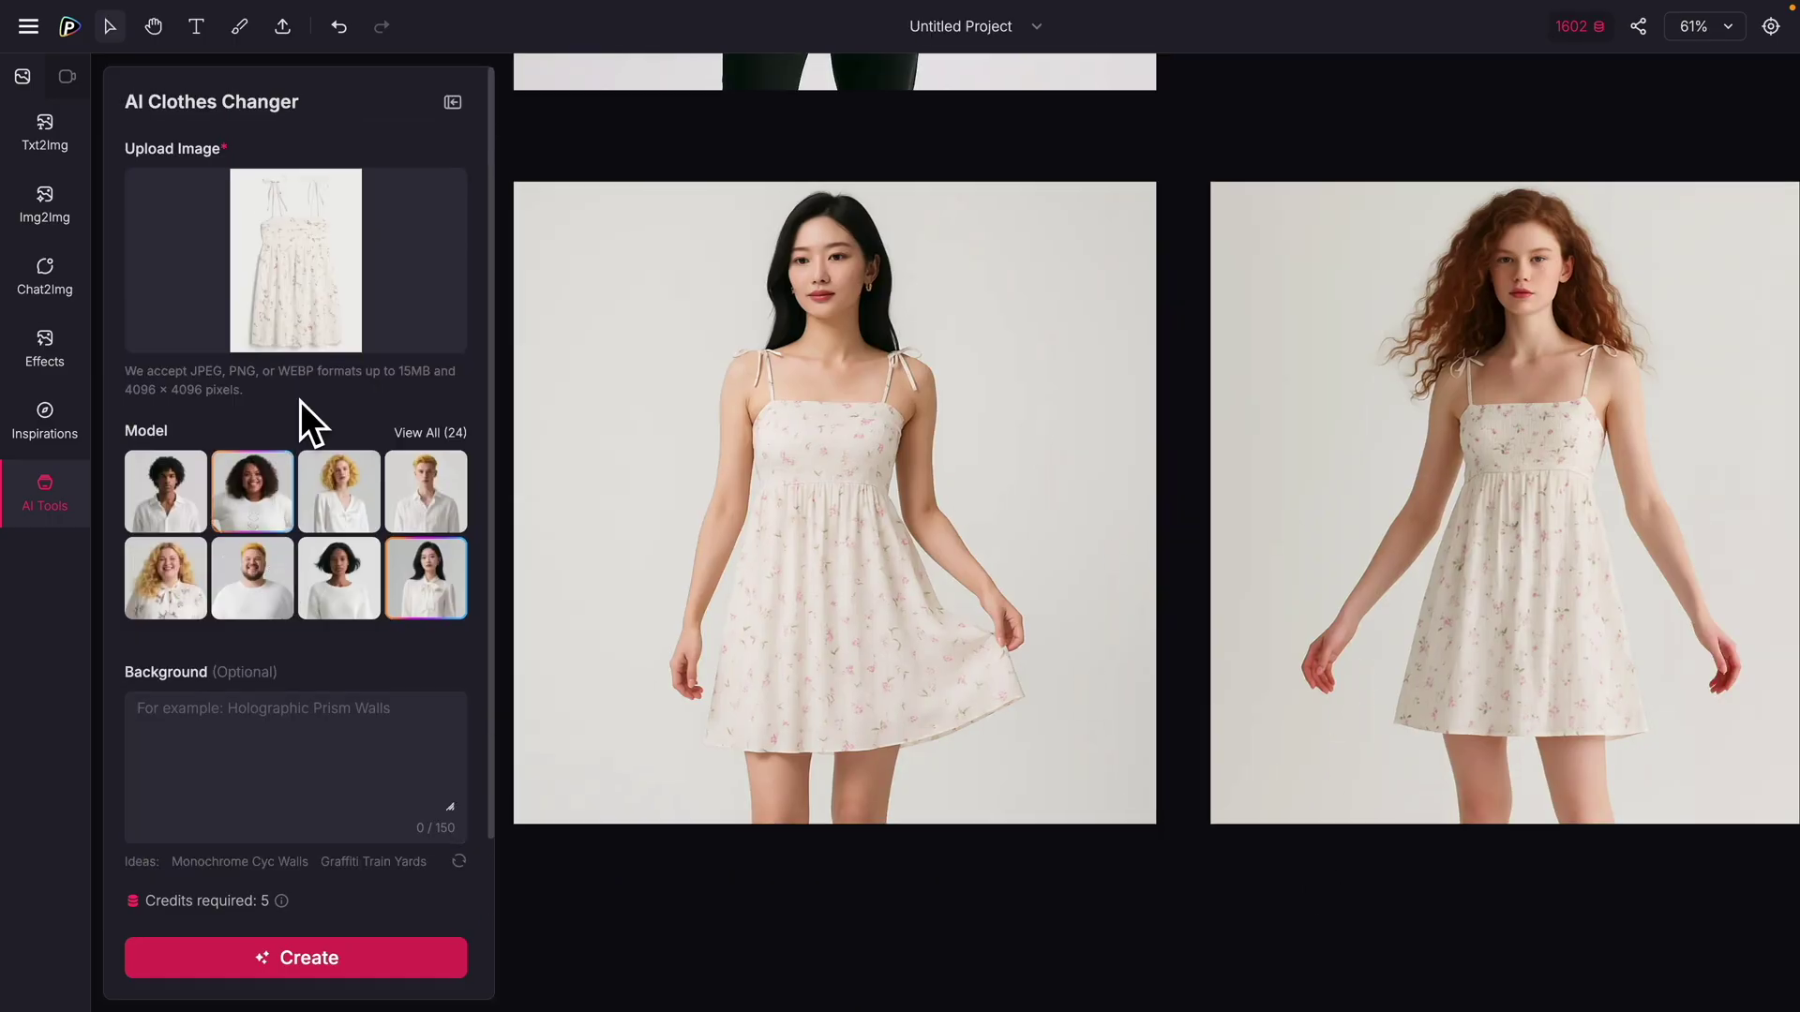
click(283, 256)
click(1335, 440)
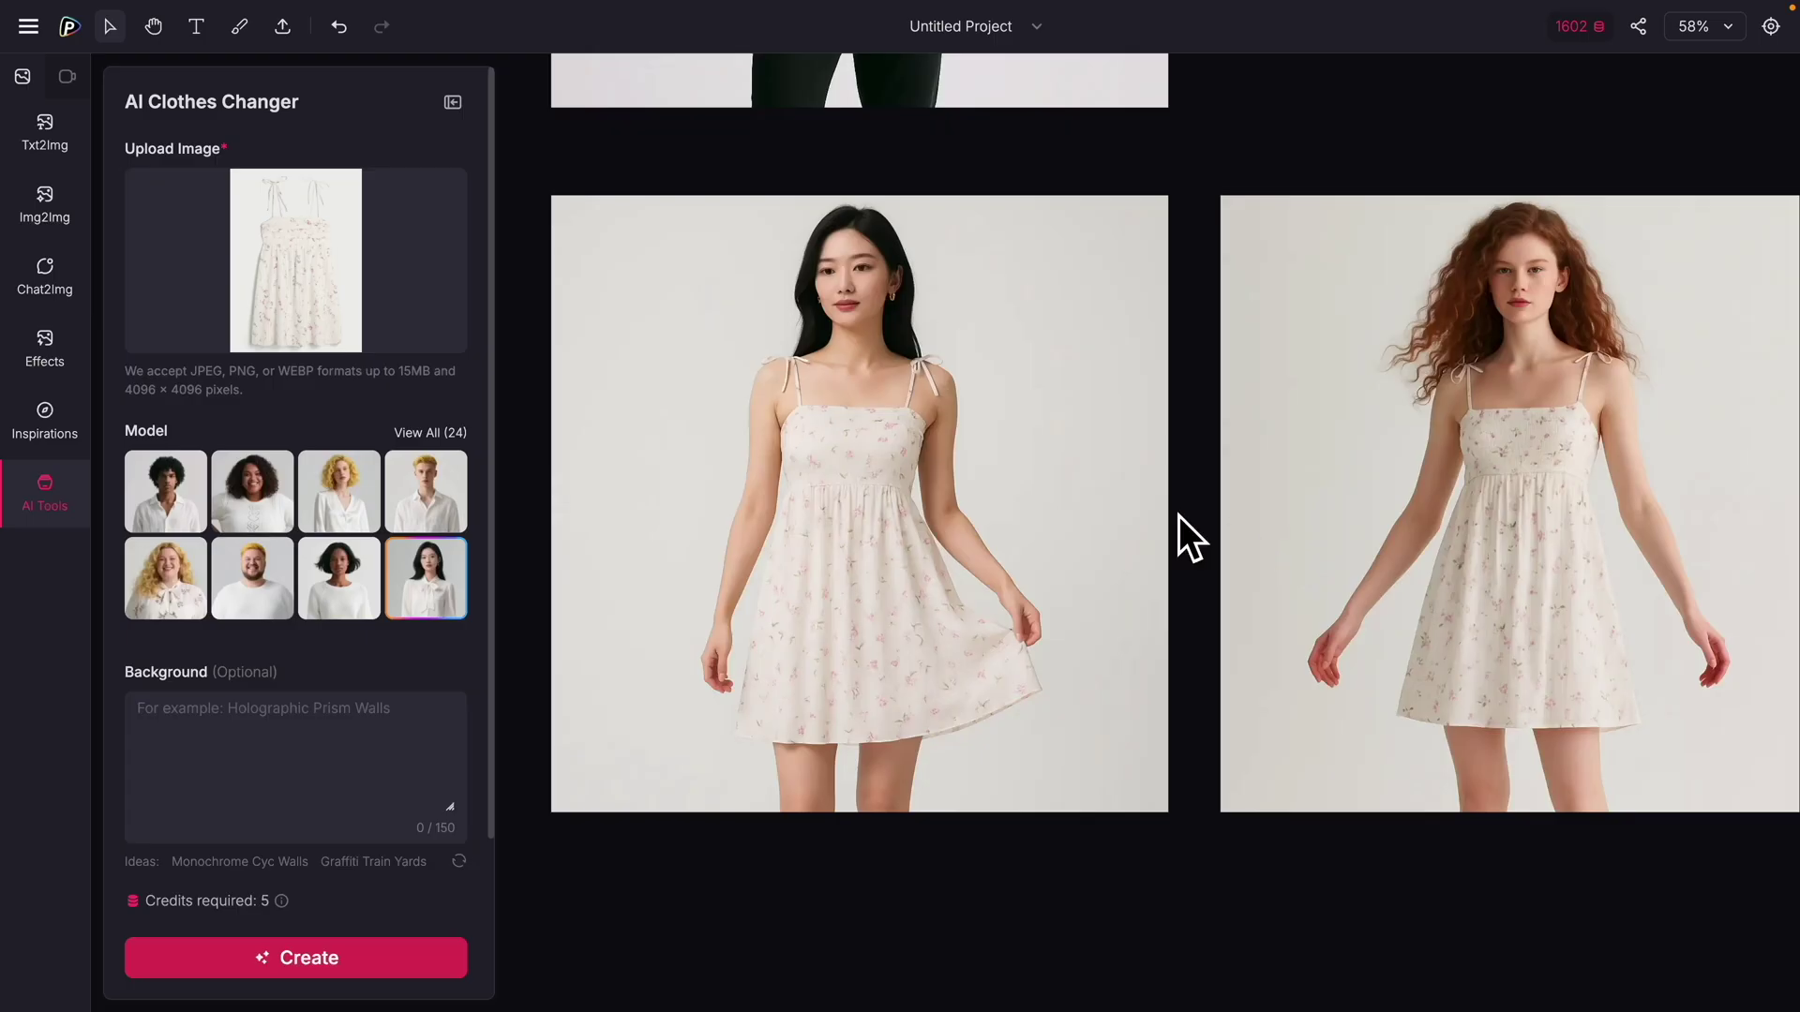
click(982, 488)
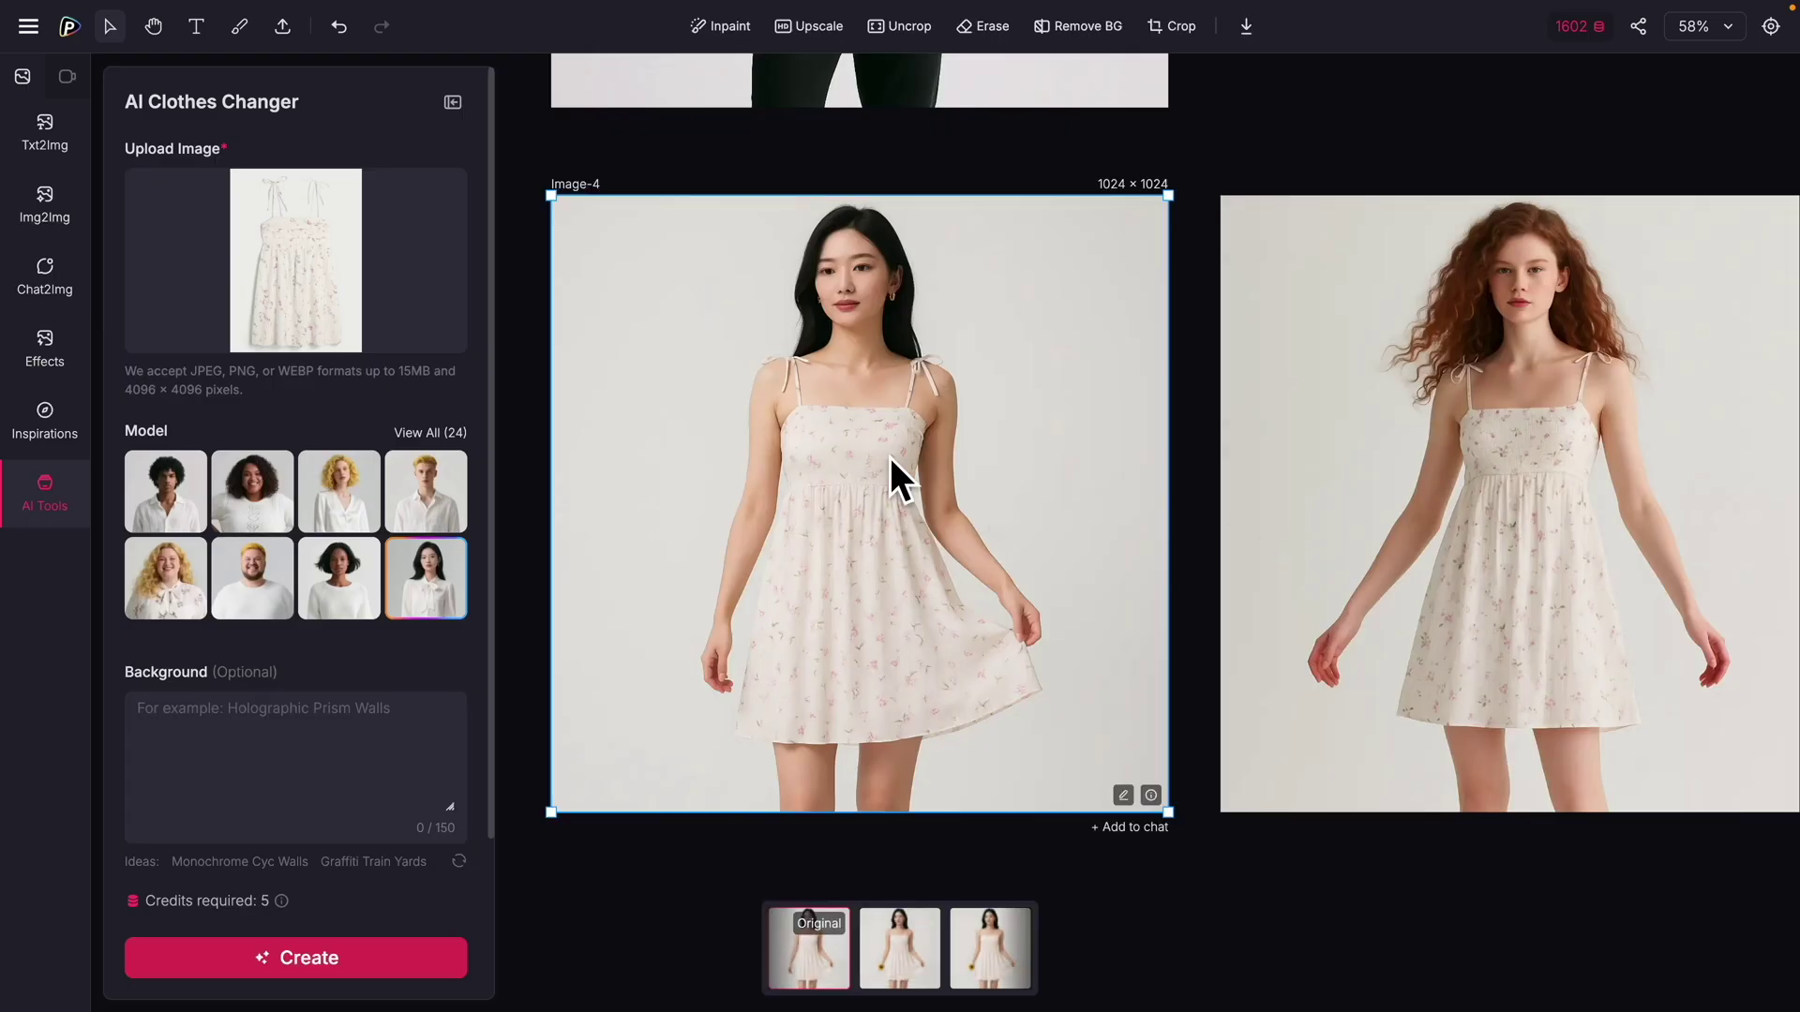
mouse_move(724, 41)
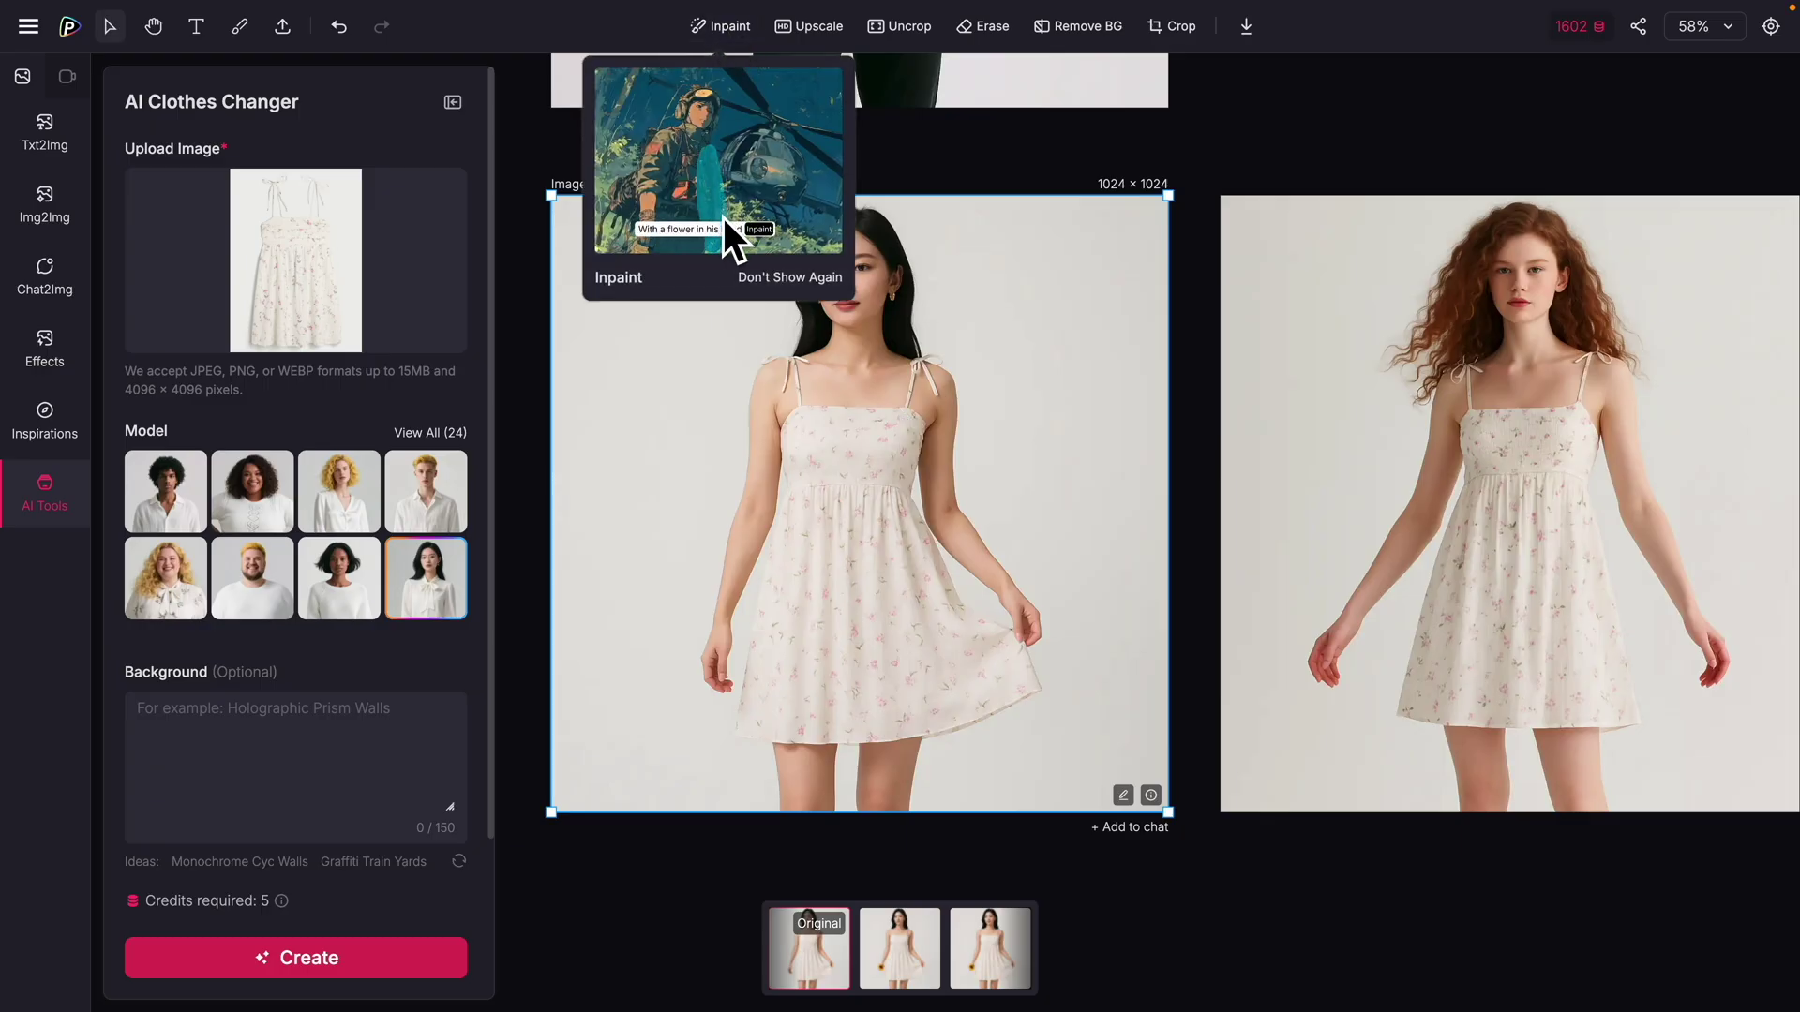
- Mark the model's arm for inpainting and preview the uploaded 25 jersey
click(727, 32)
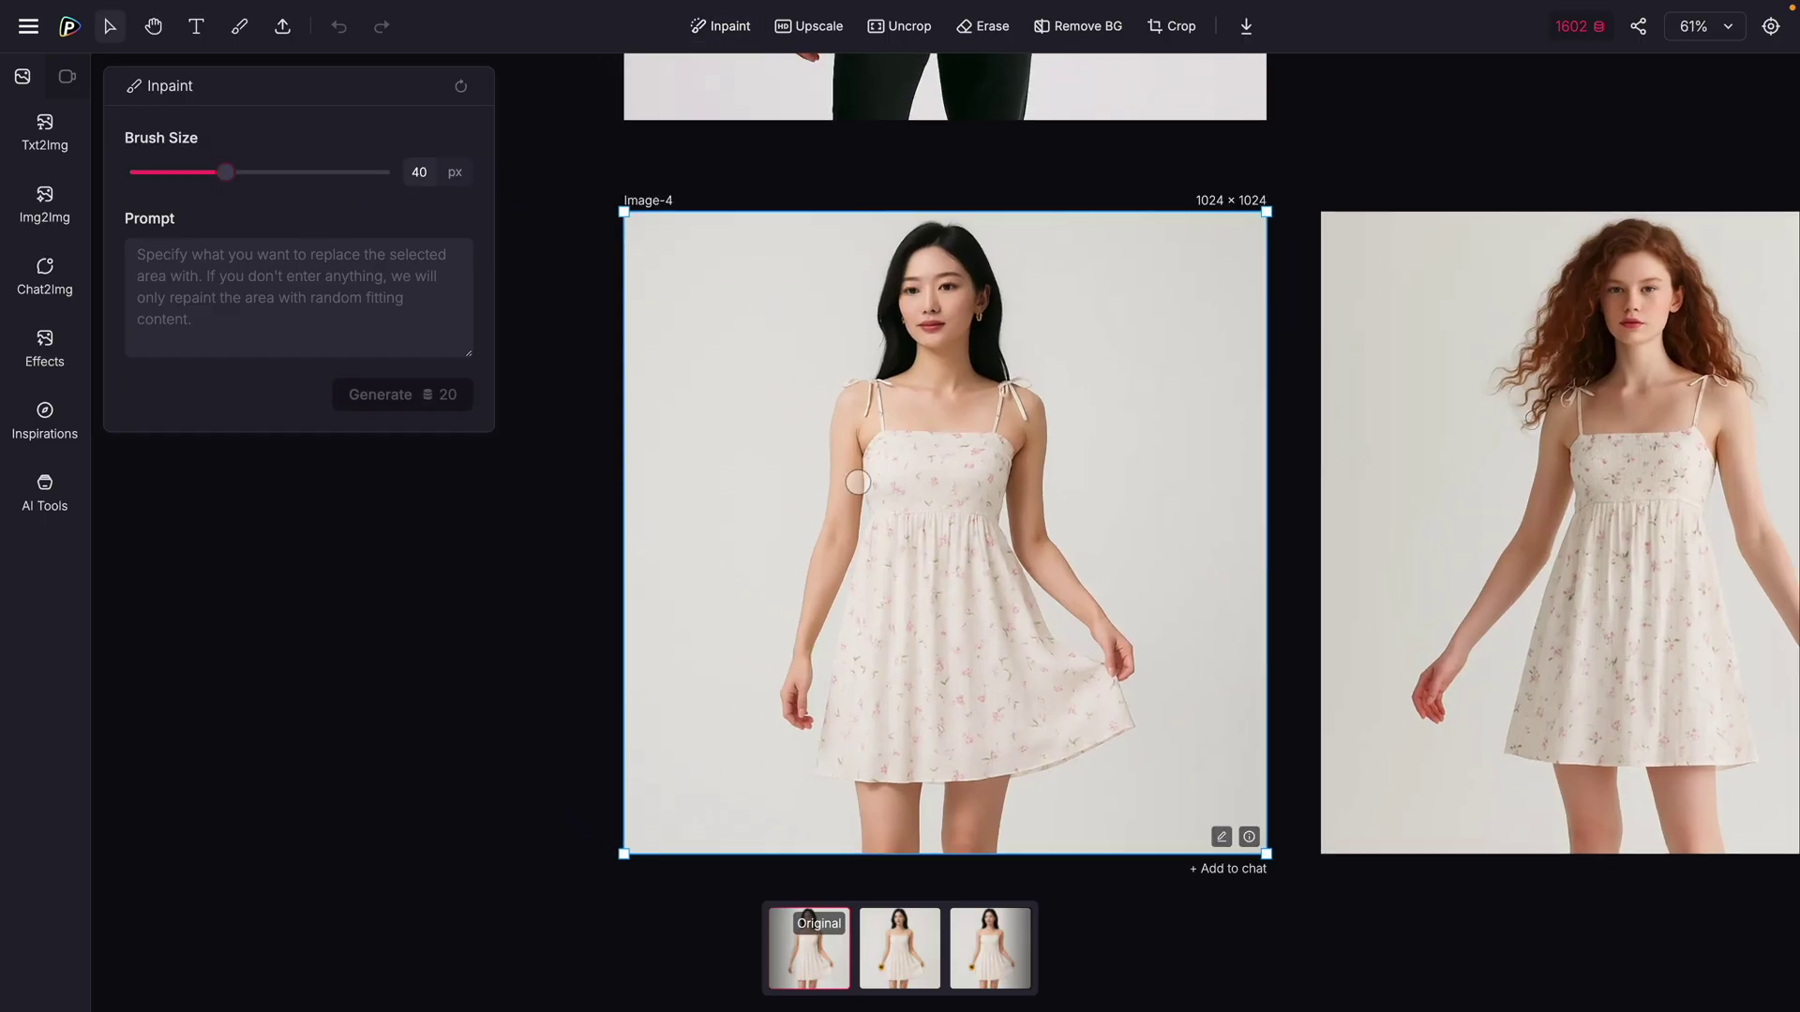
drag(843, 393, 792, 717)
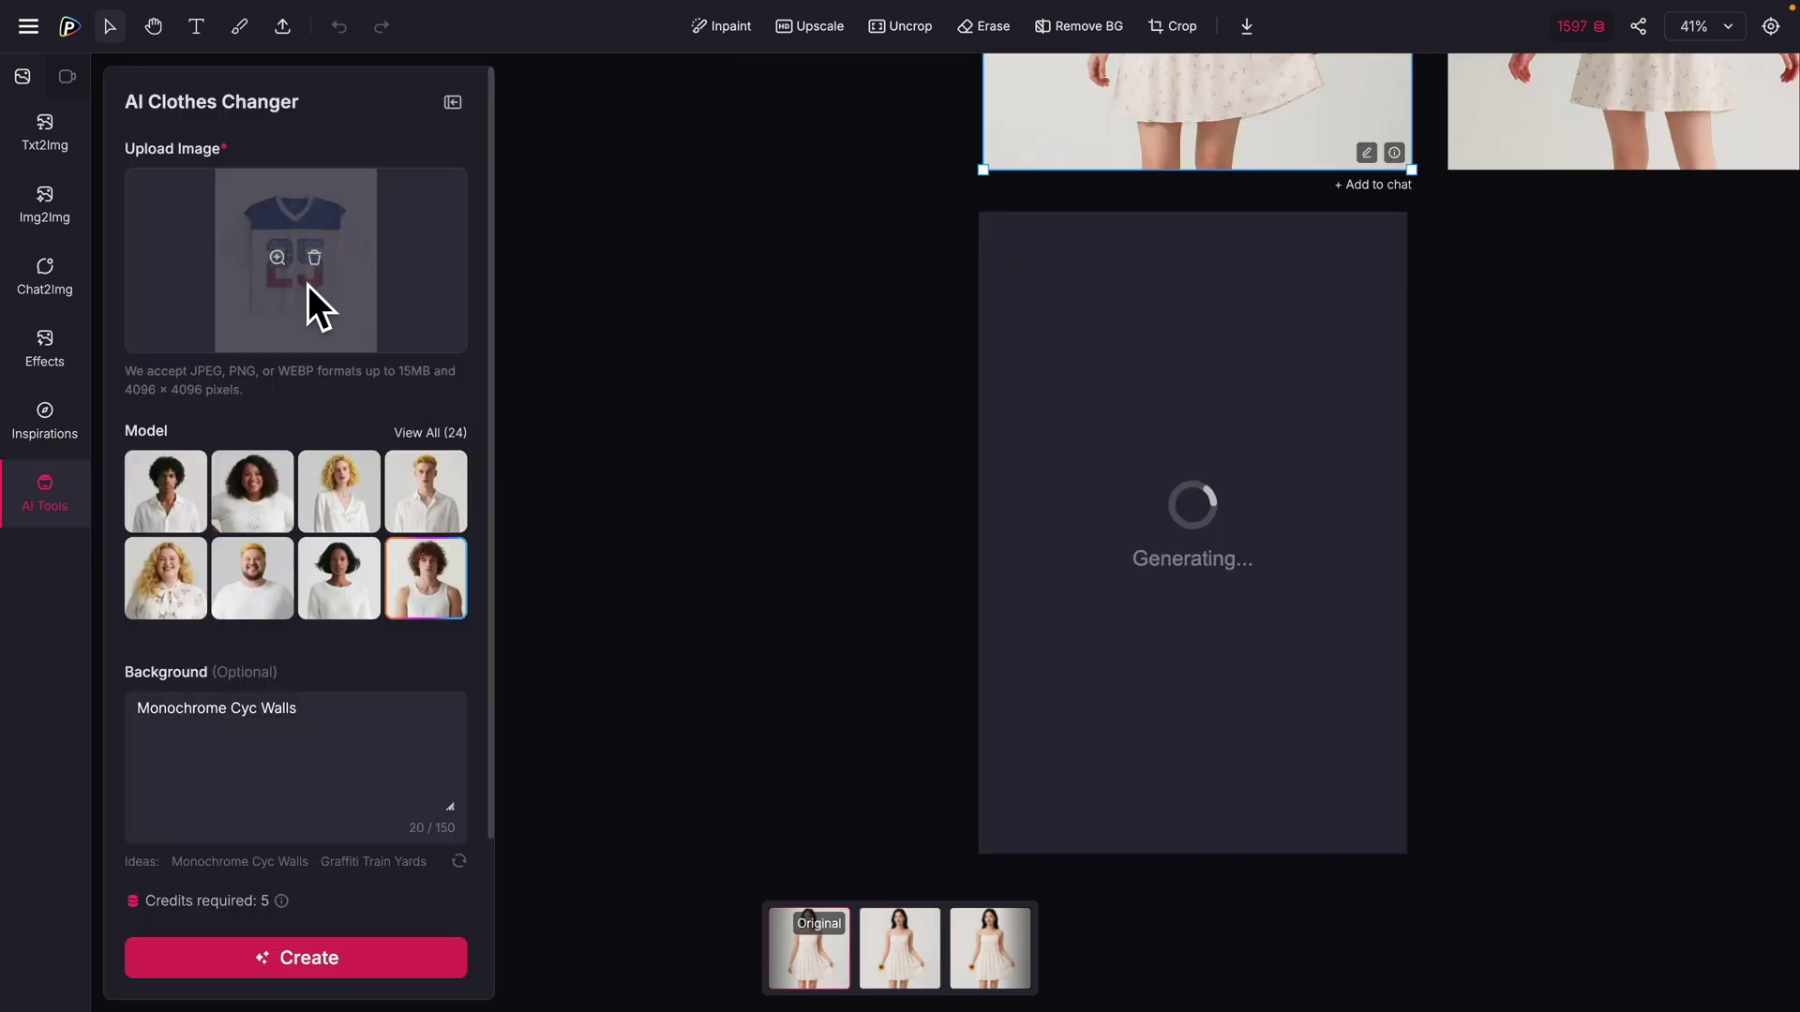
click(276, 258)
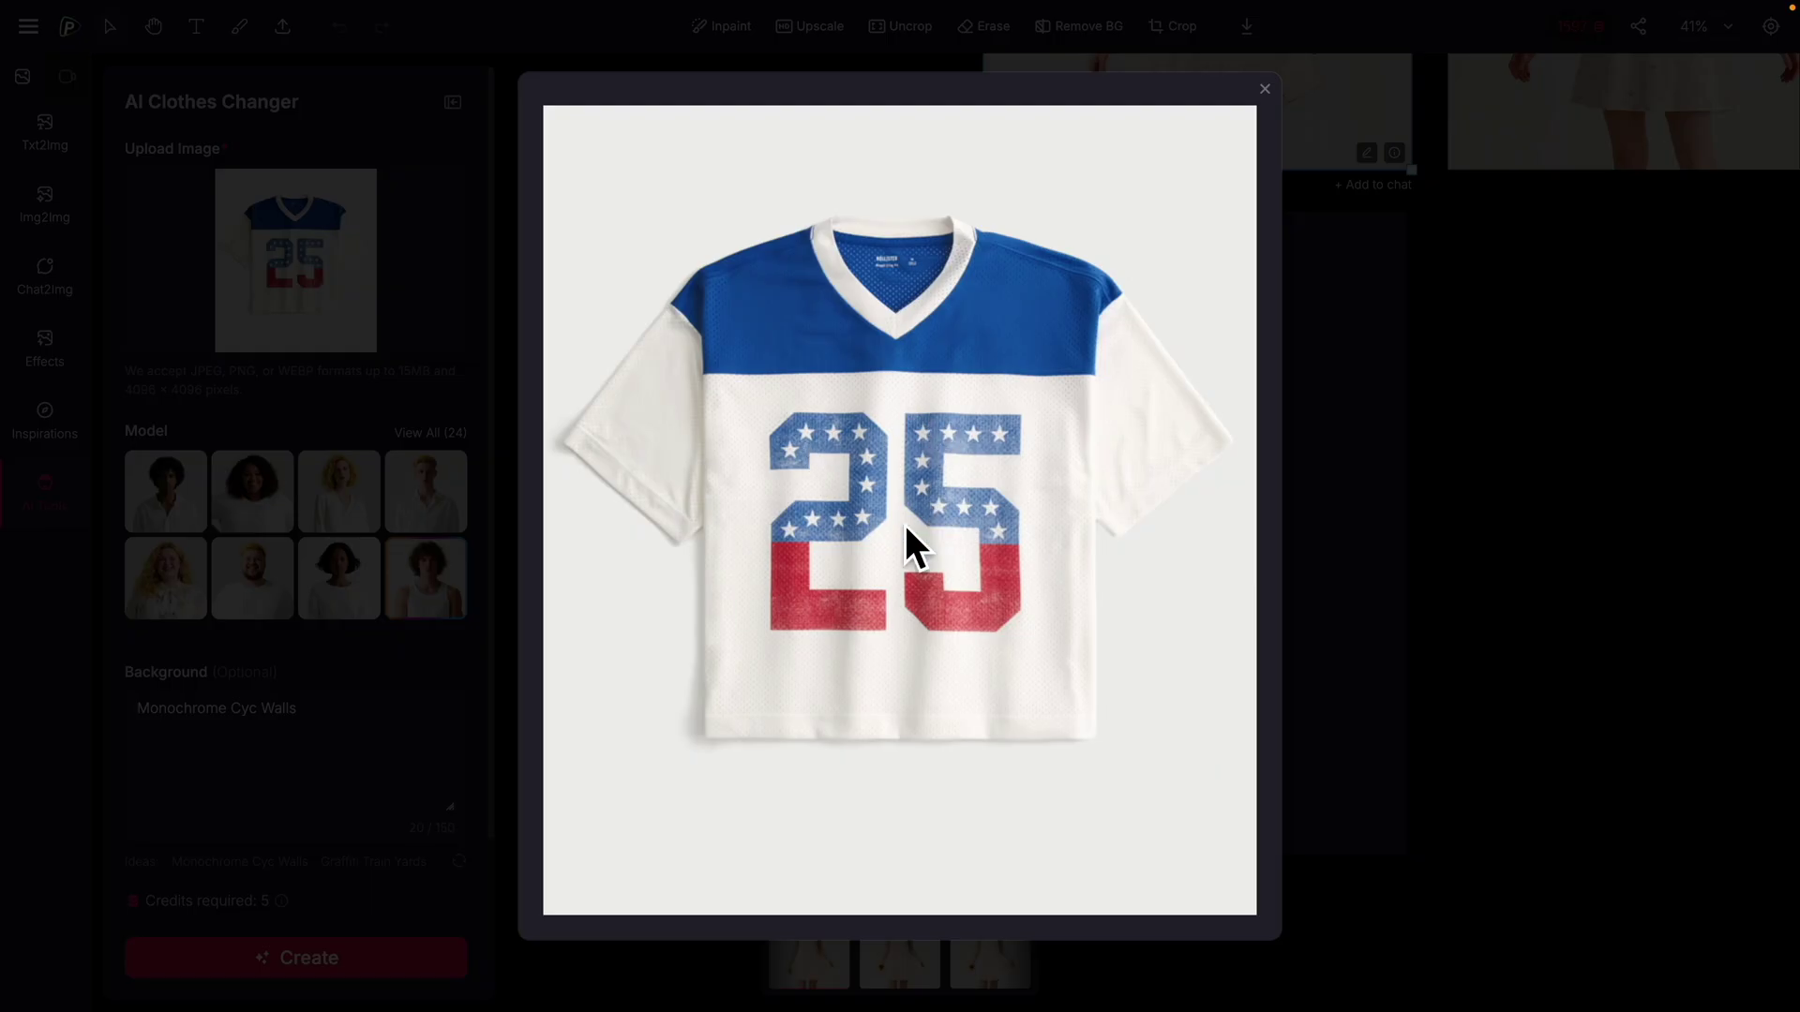
click(390, 507)
- Select the generated photo of the curly-haired man in the 25 jersey
scroll(434, 602, down, 2)
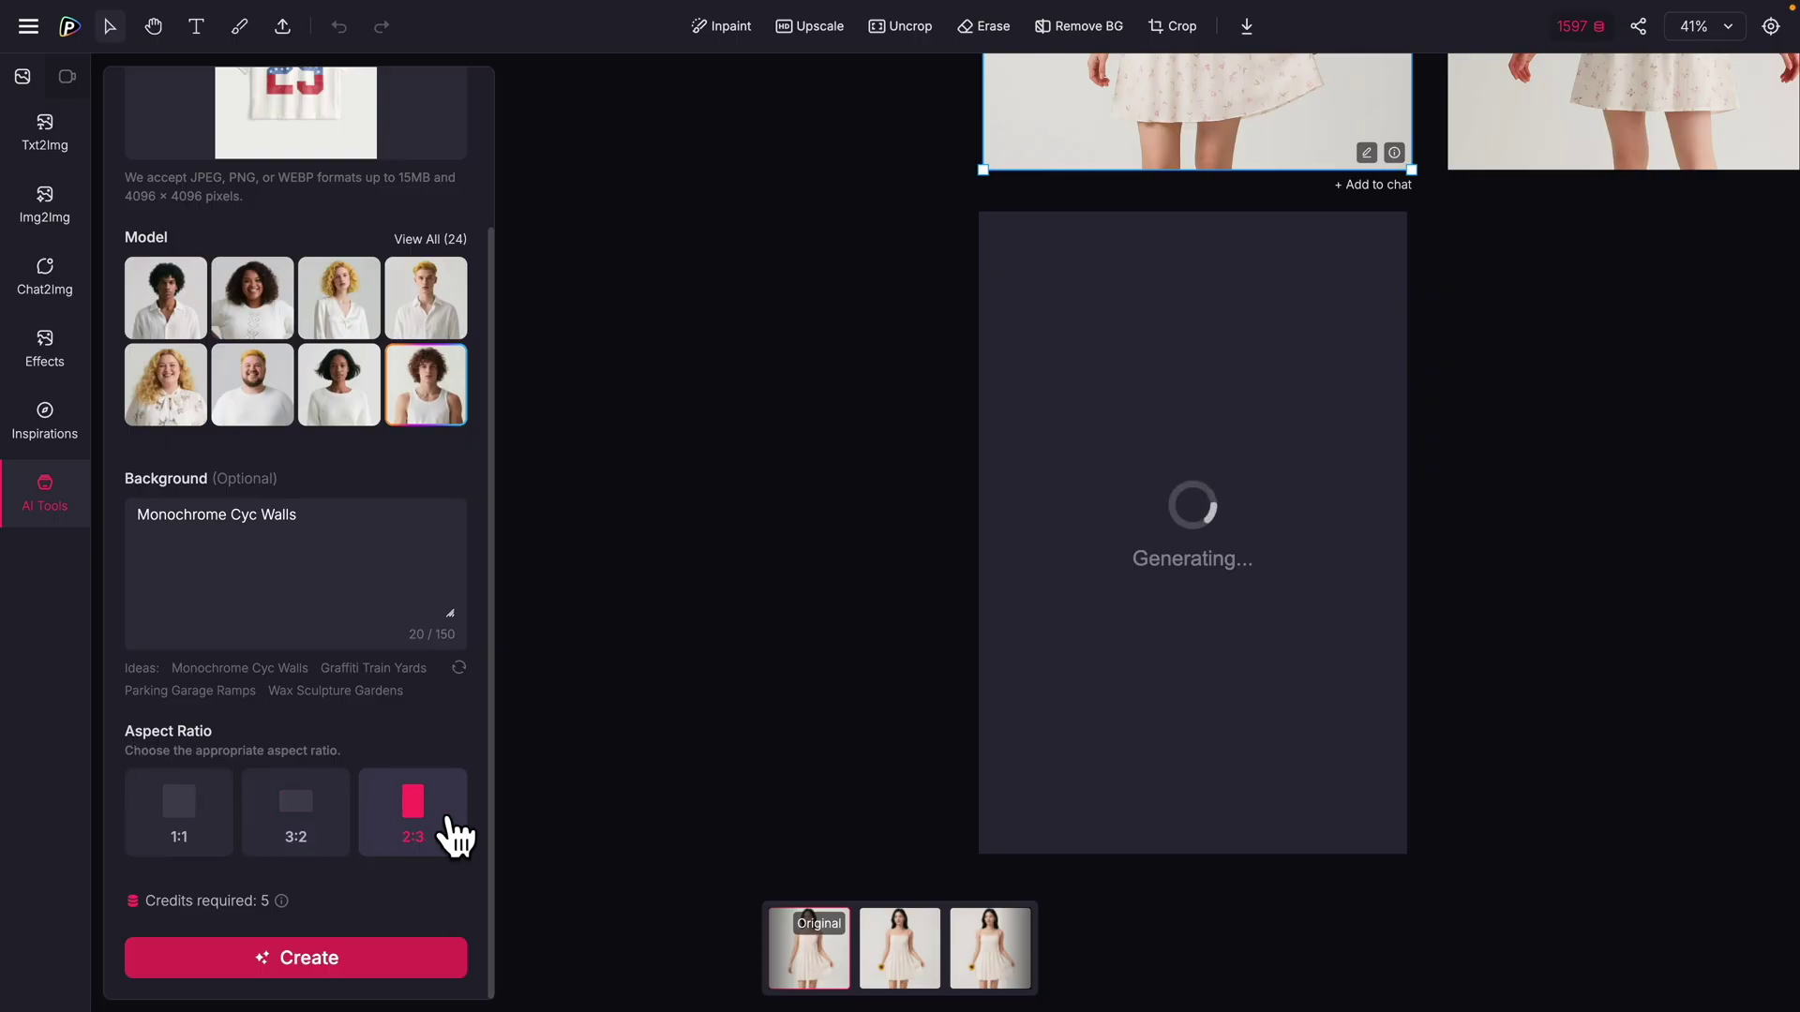
scroll(457, 835, up, 1)
drag(867, 634, 621, 610)
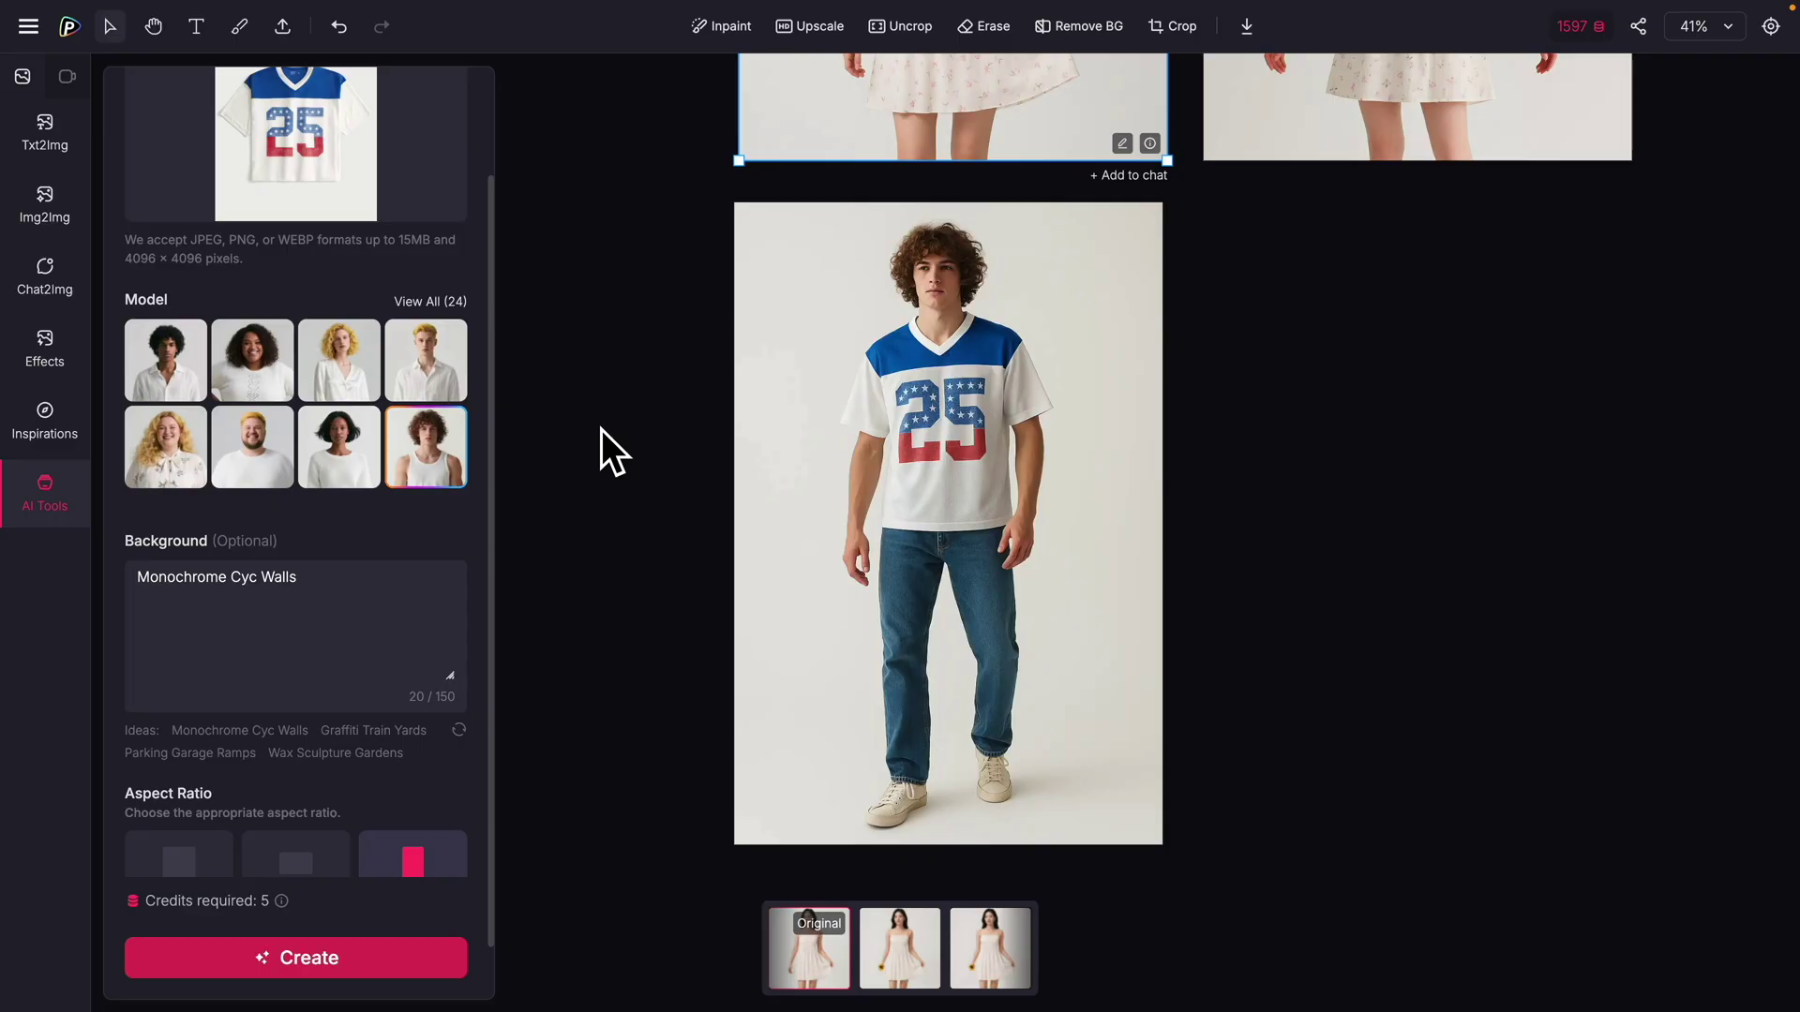
scroll(600, 435, up, 3)
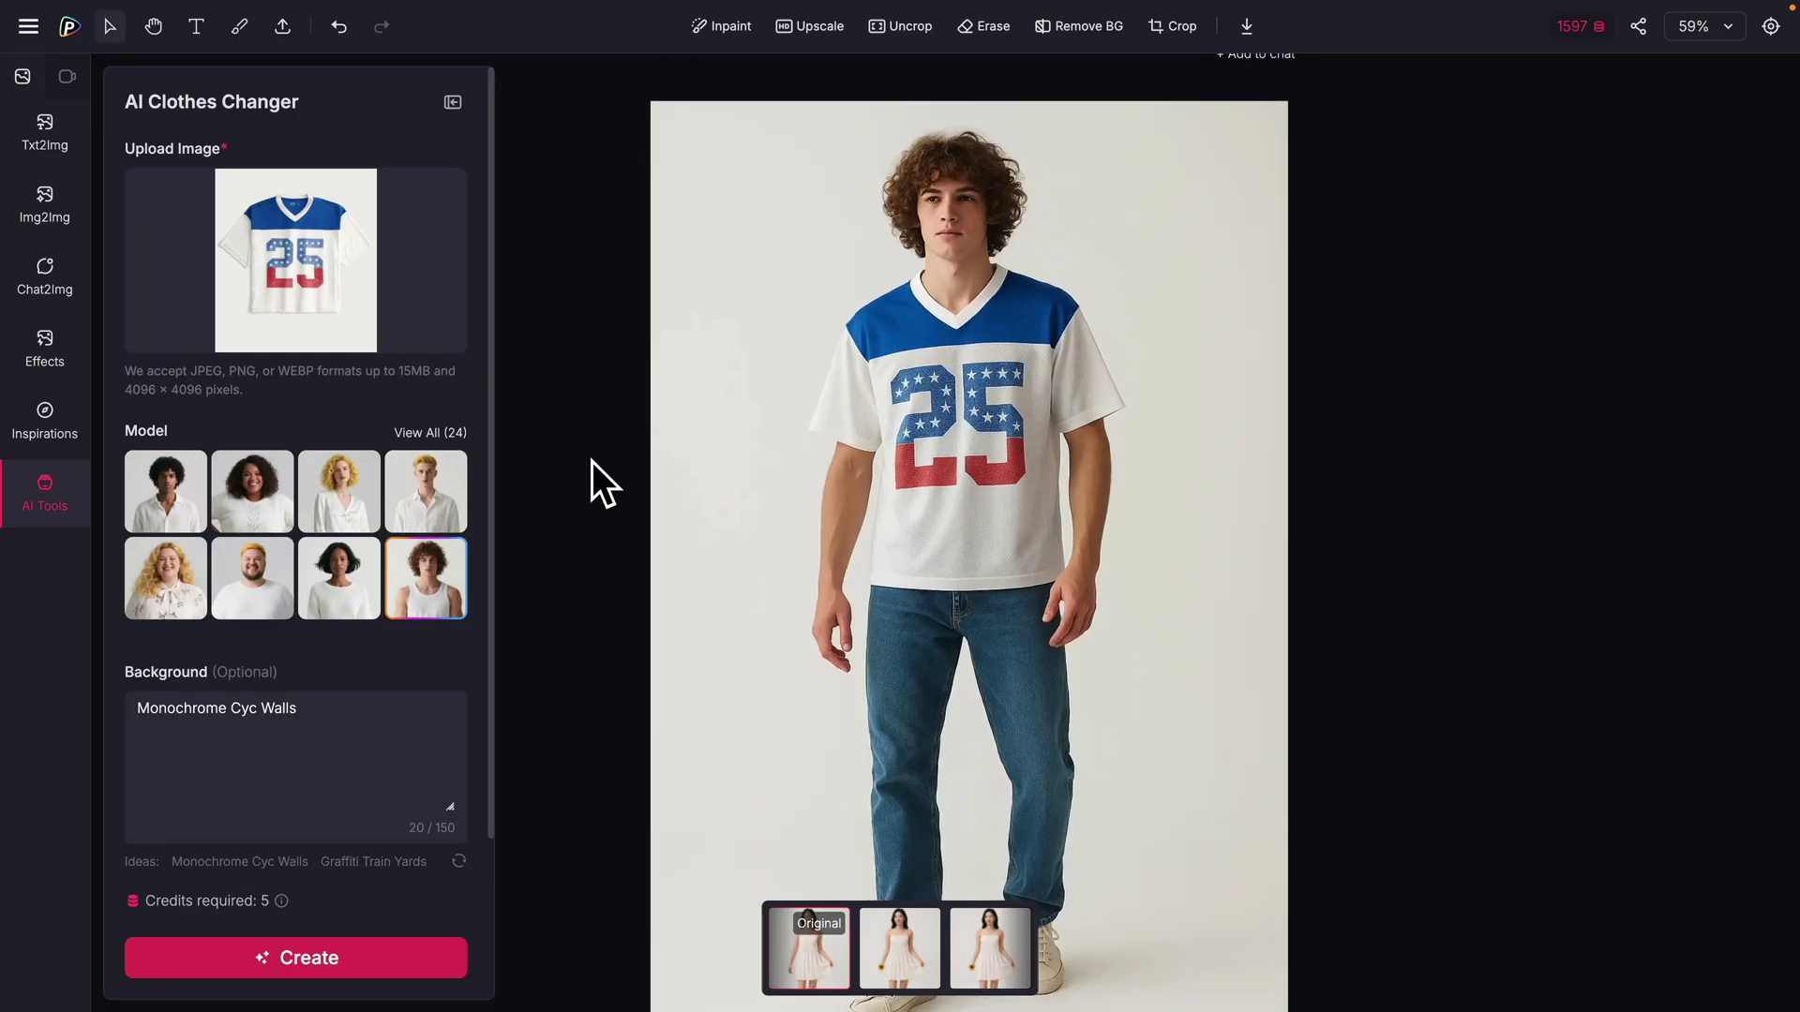
scroll(591, 460, up, 1)
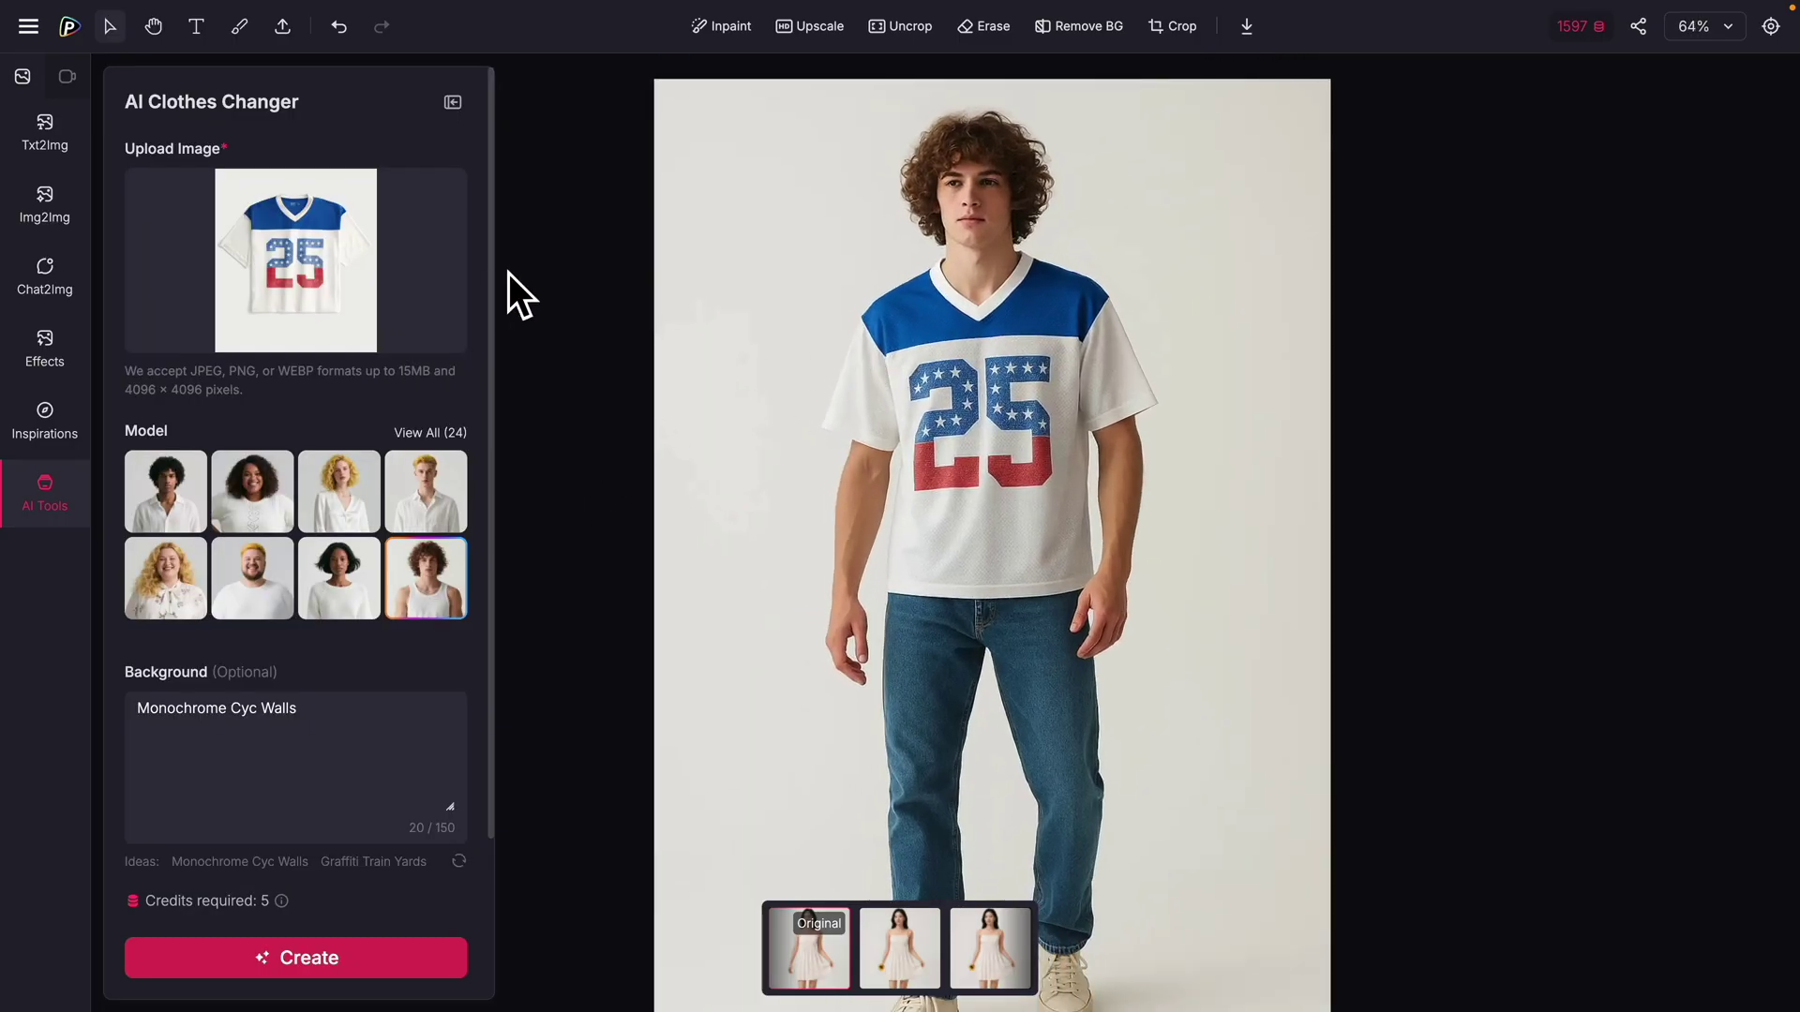
mouse_move(346, 294)
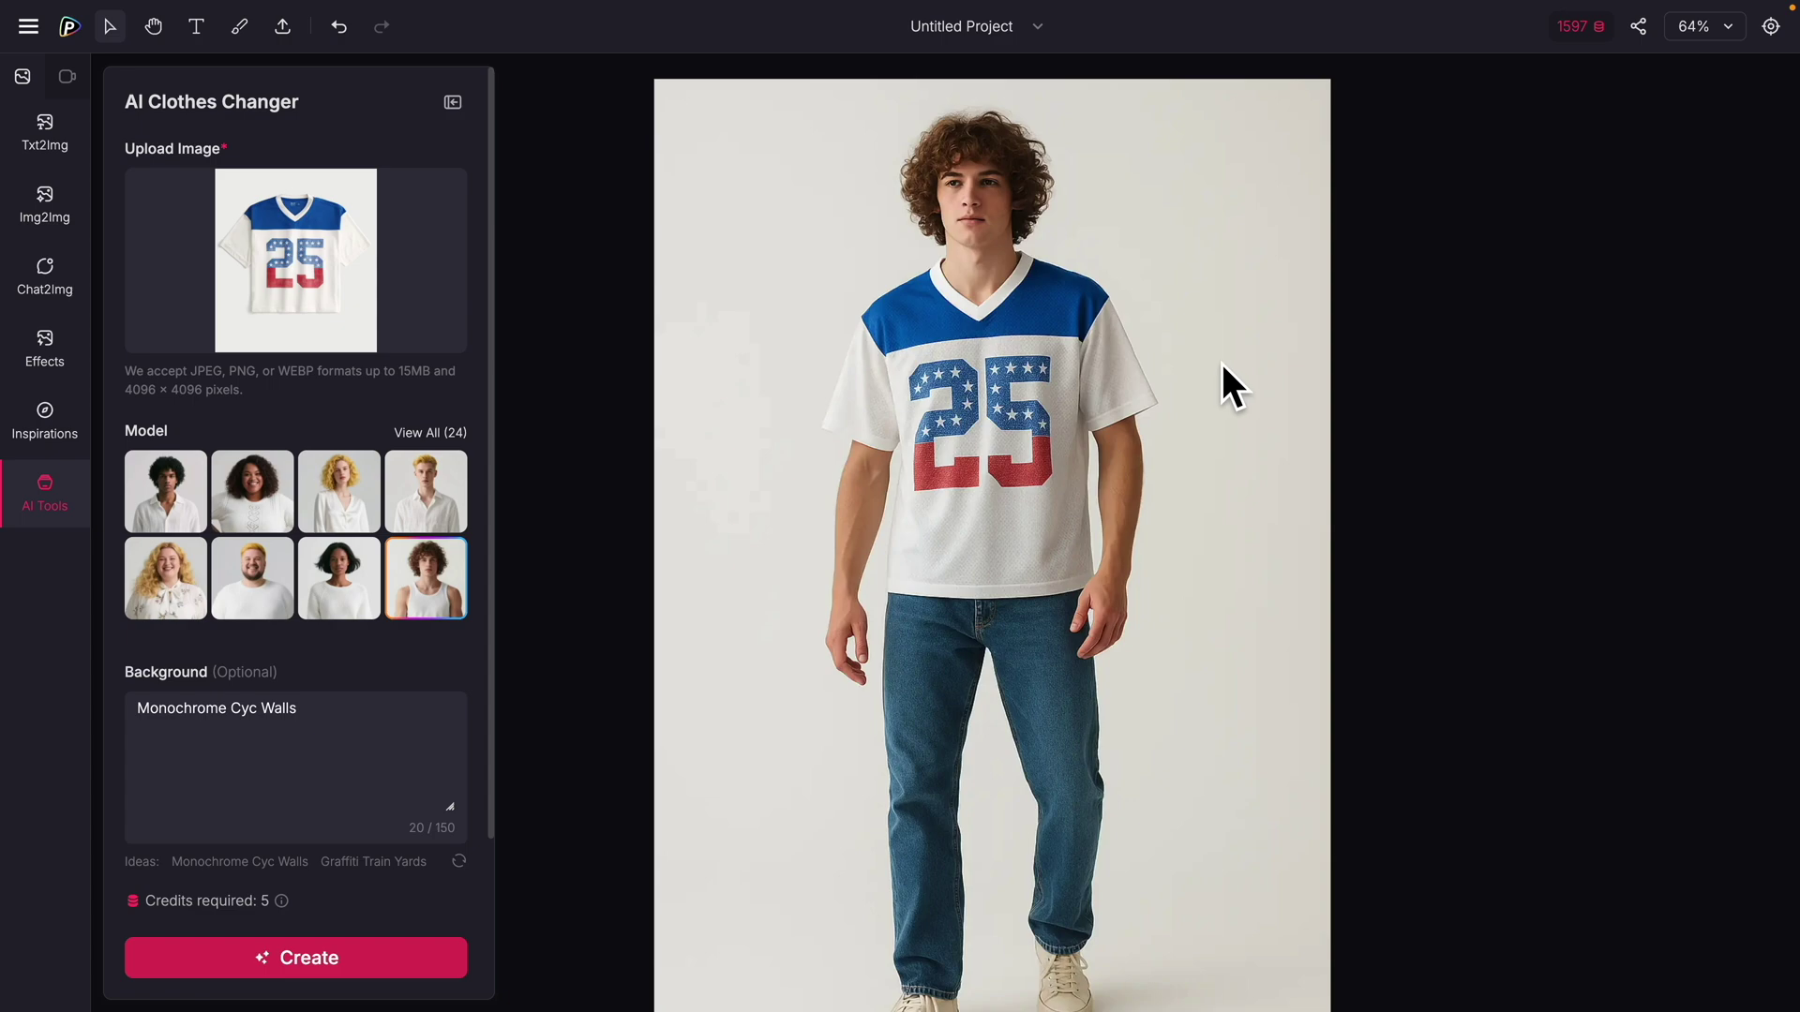
click(1103, 339)
- Download the number 25 jersey photo without a watermark
right_click(1102, 340)
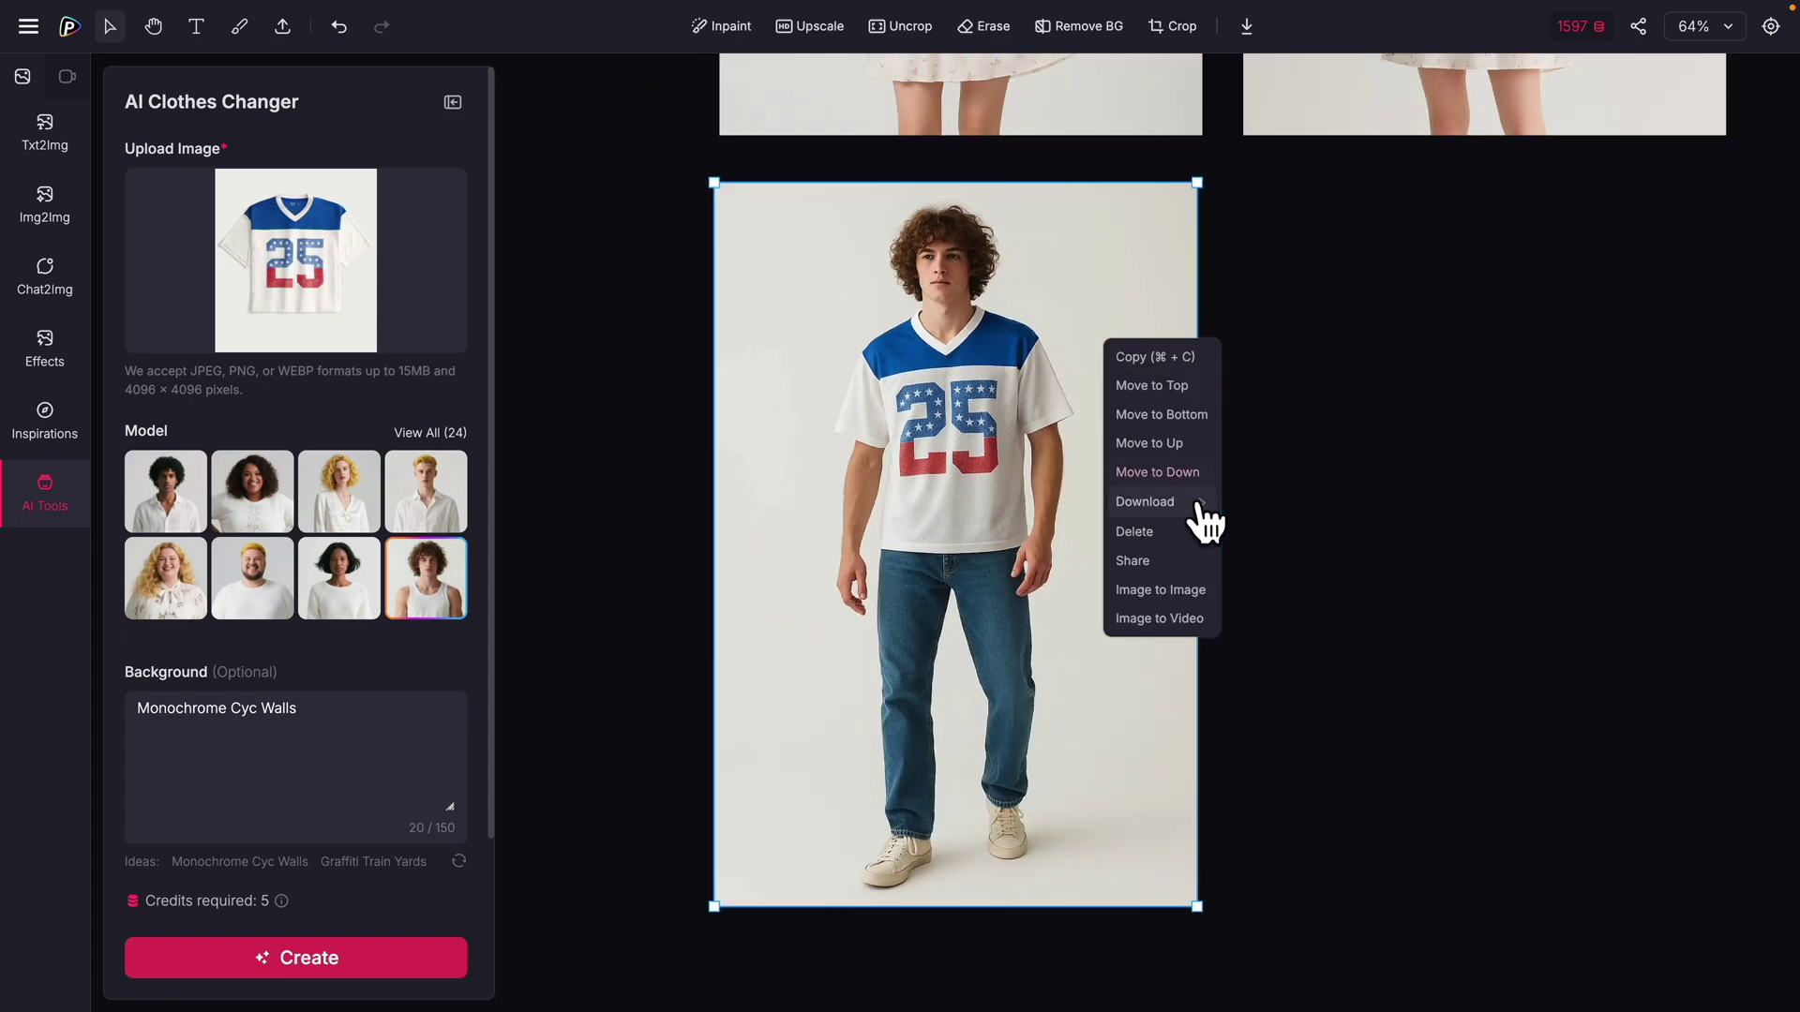
mouse_move(1195, 503)
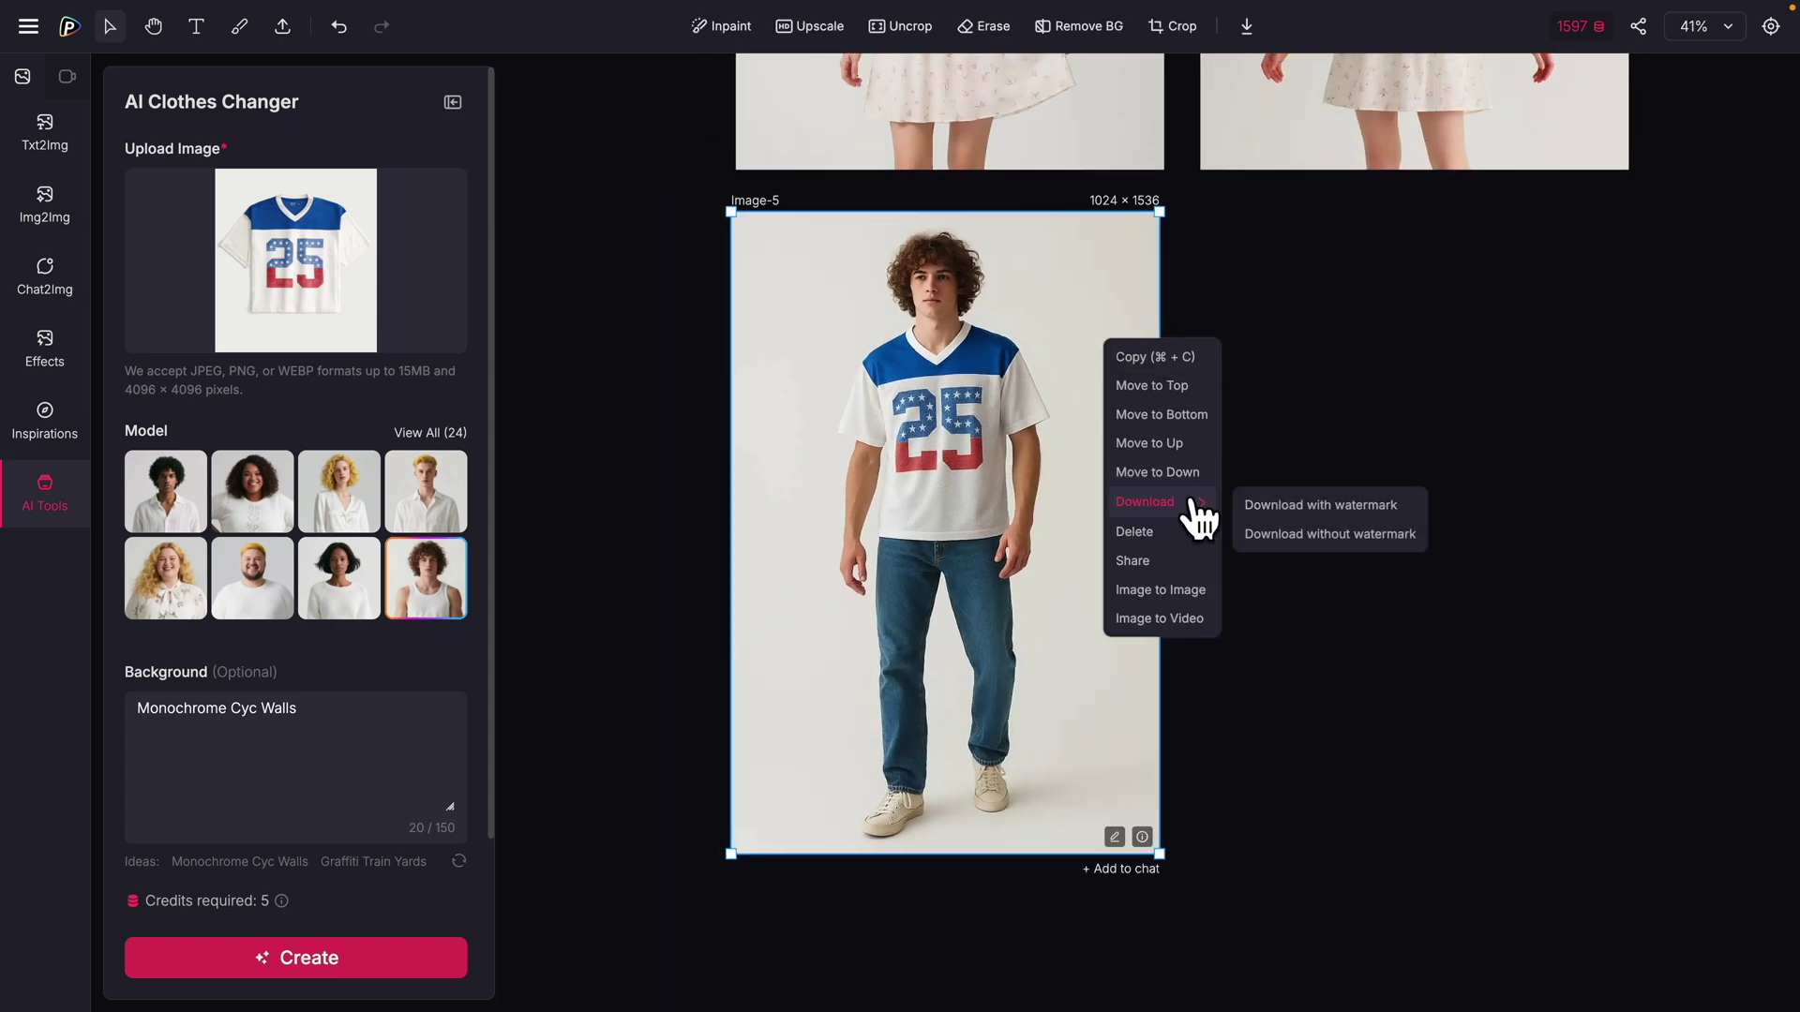
click(1392, 534)
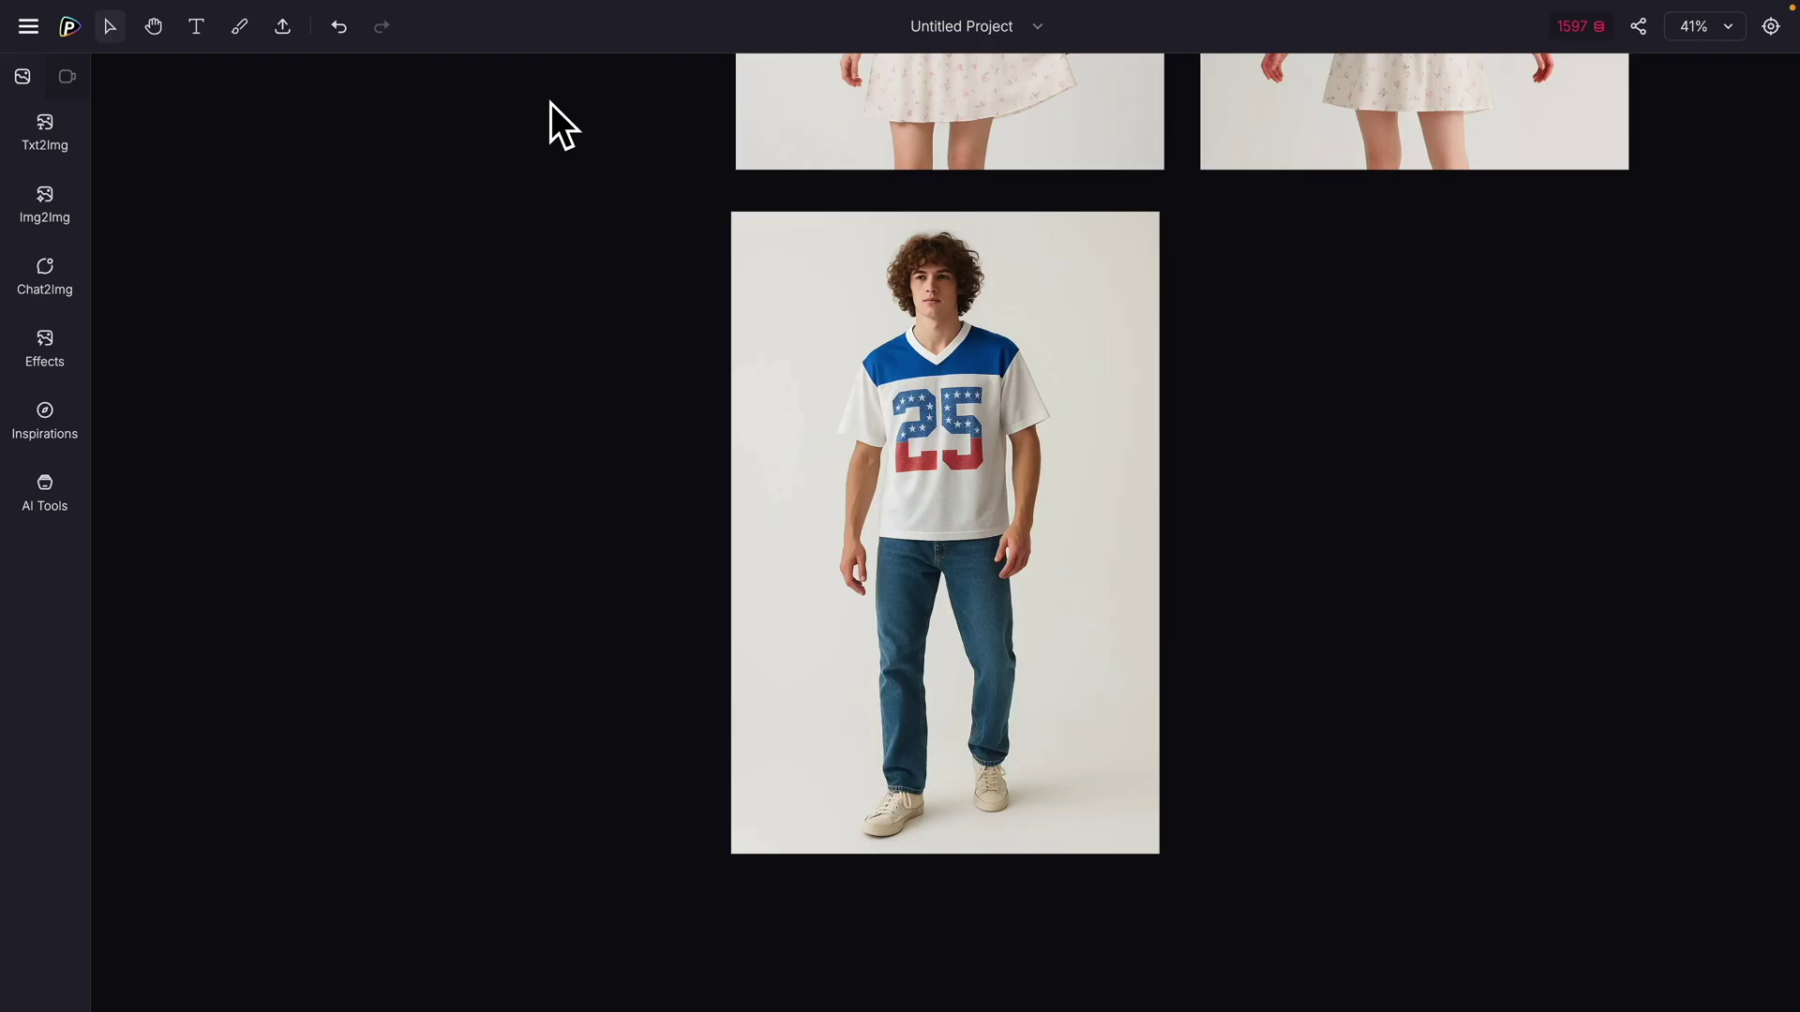
- Open the AI image tools collection to start the neck-fan product photo
click(45, 499)
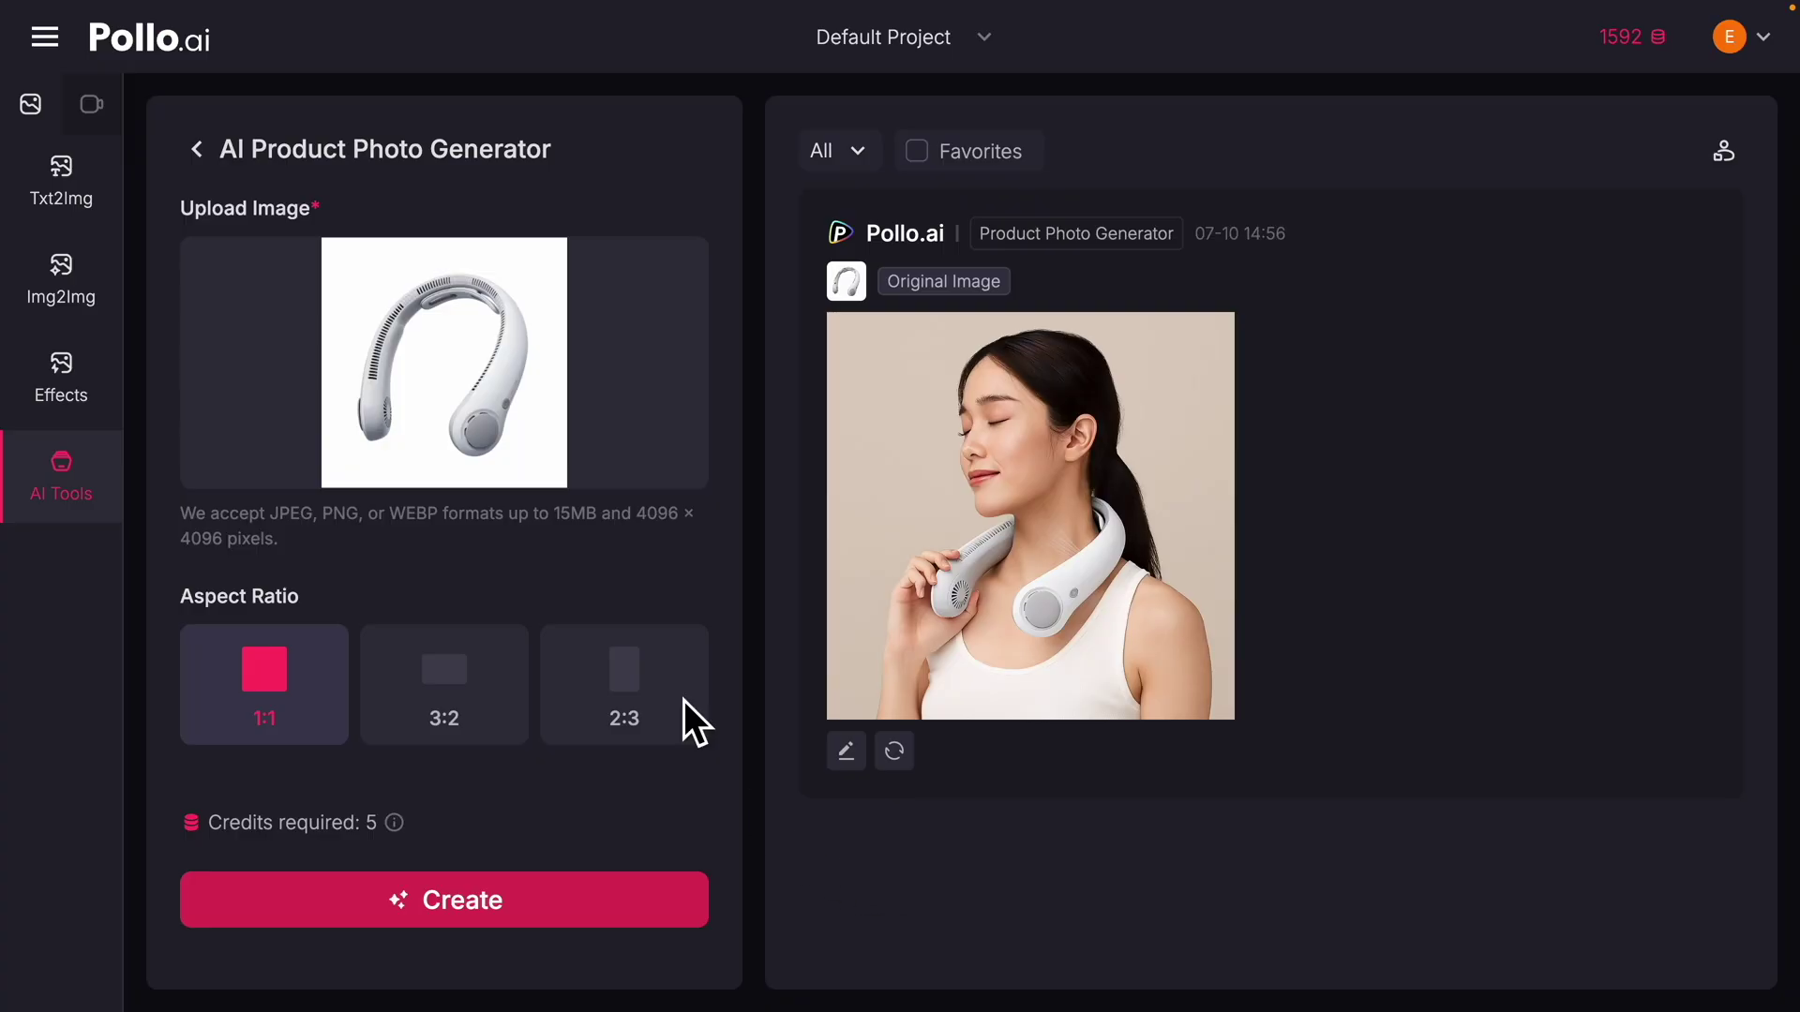
mouse_move(542, 465)
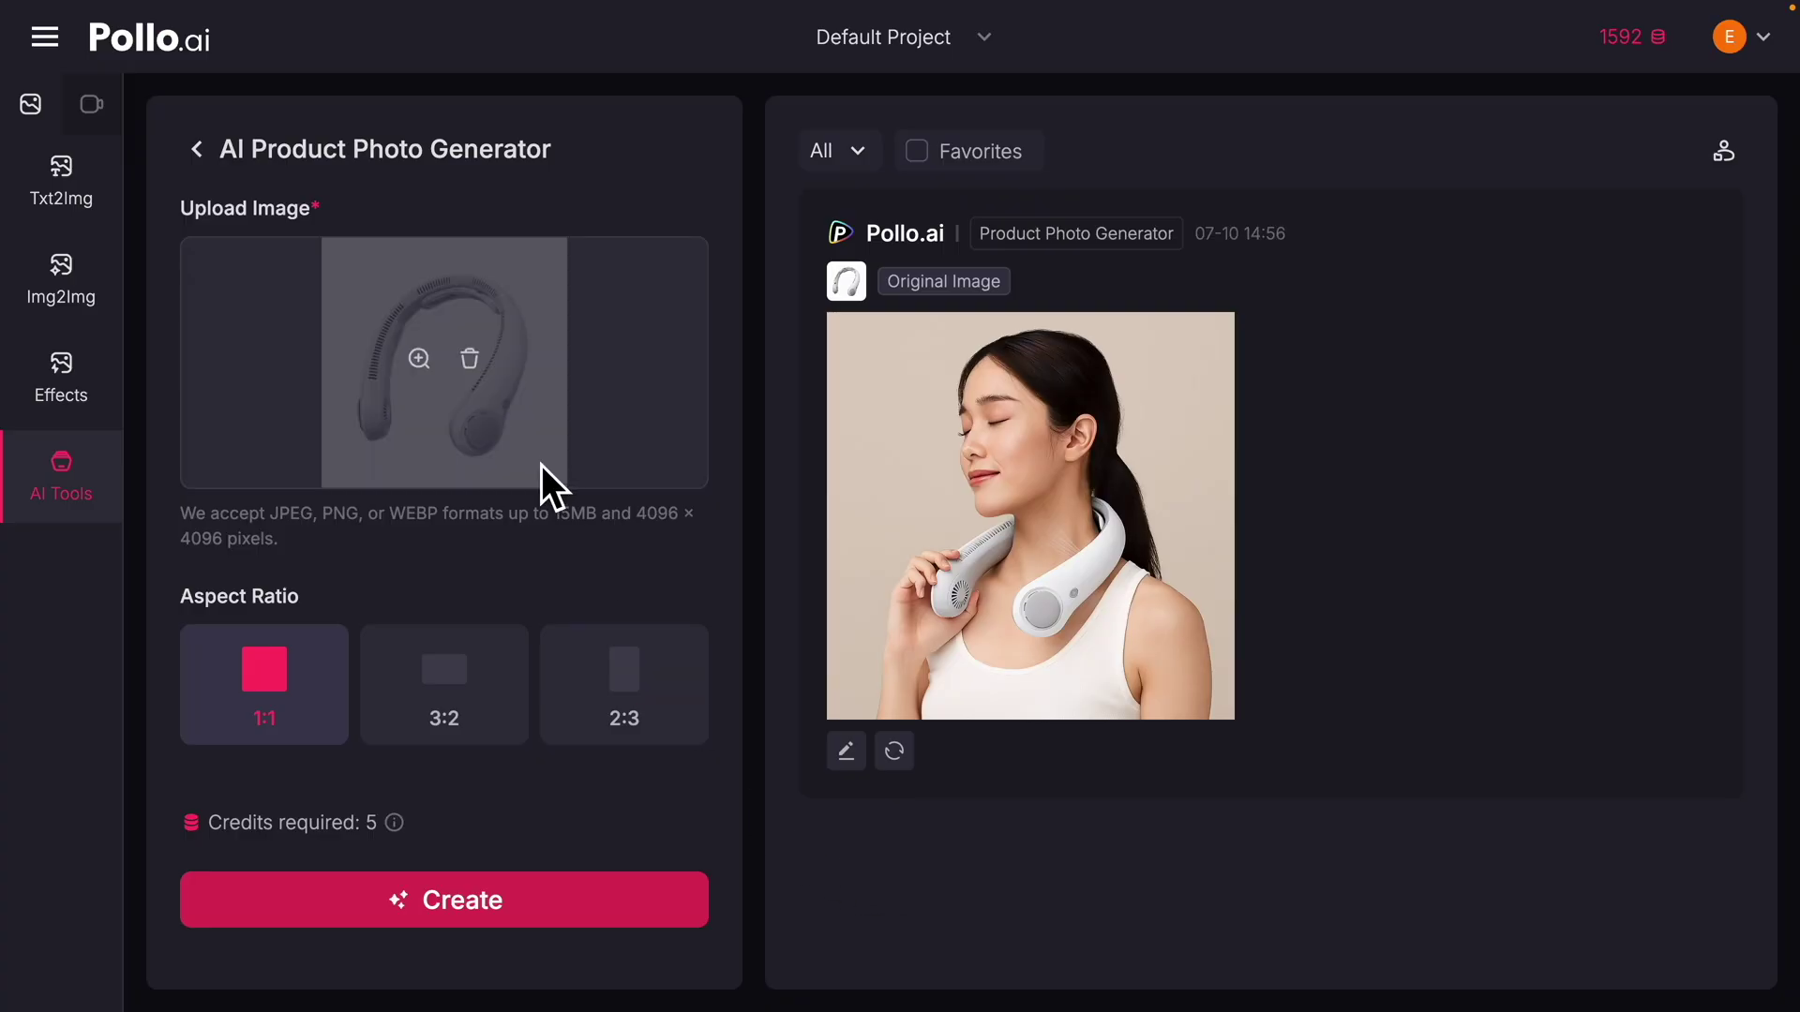
- Open the neck-fan model photo's details, showing 1:1 and 1024 × 1024 output
mouse_move(1075, 553)
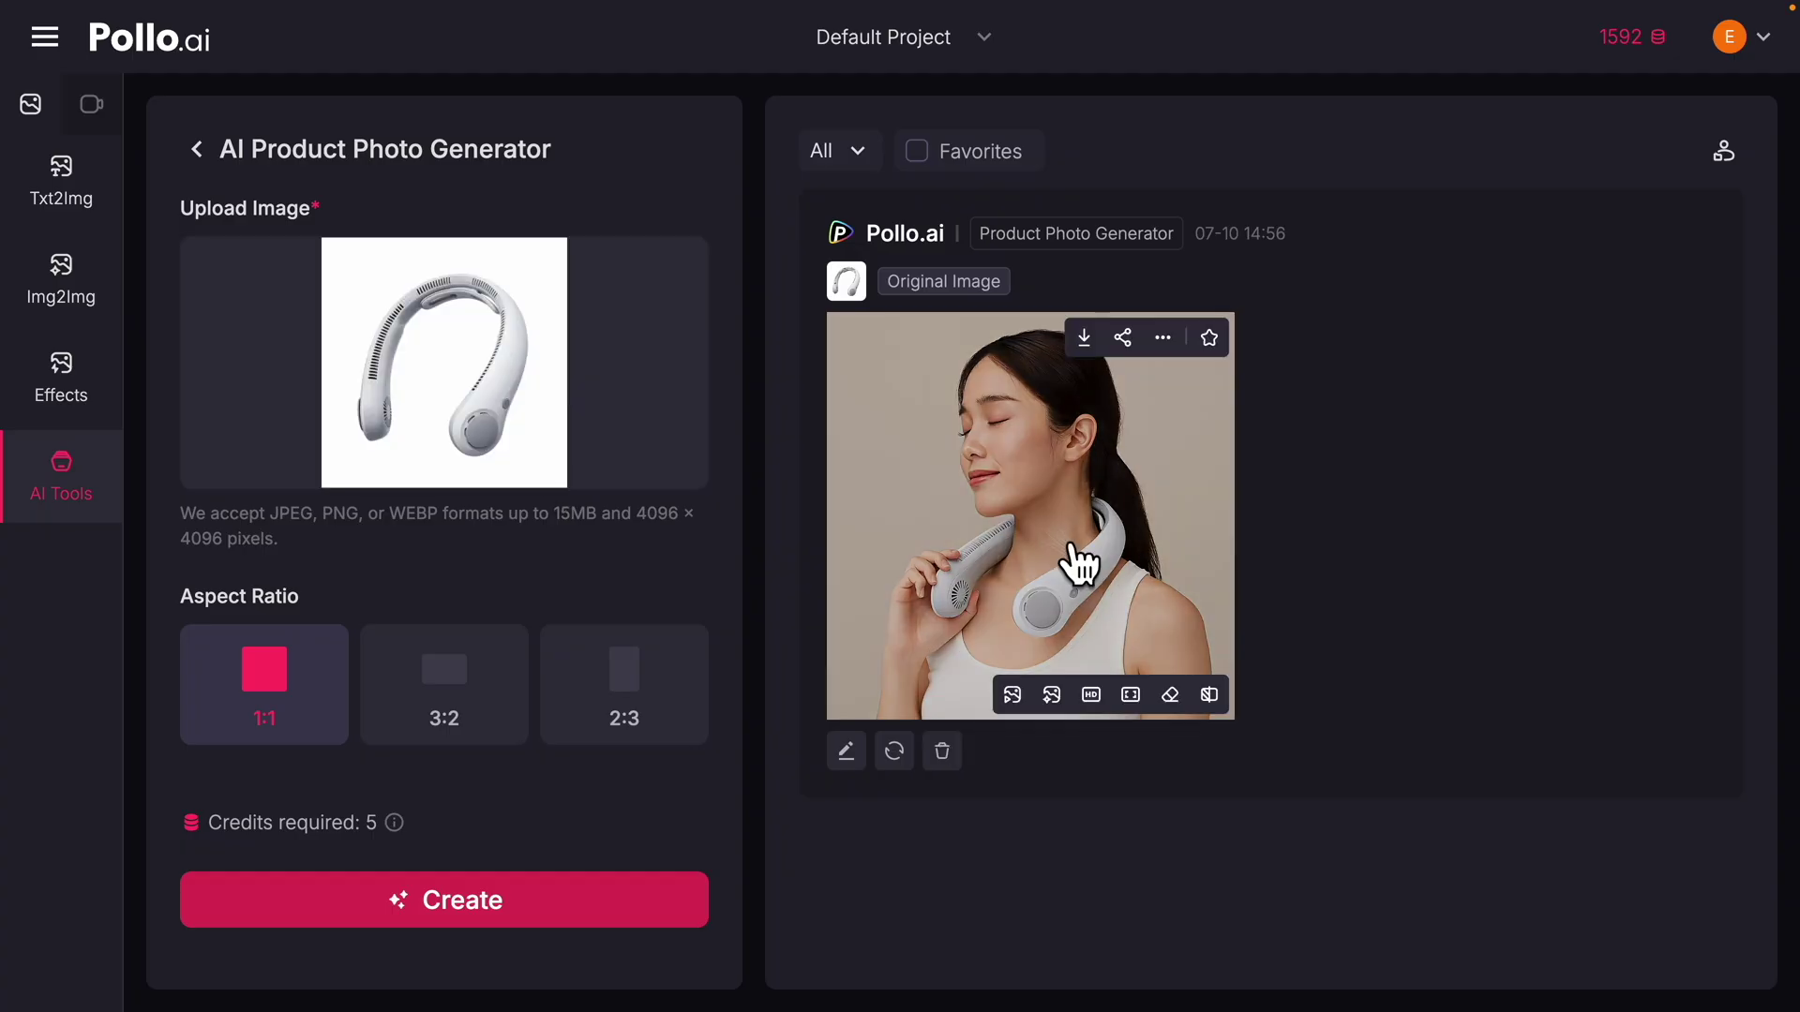
click(1060, 548)
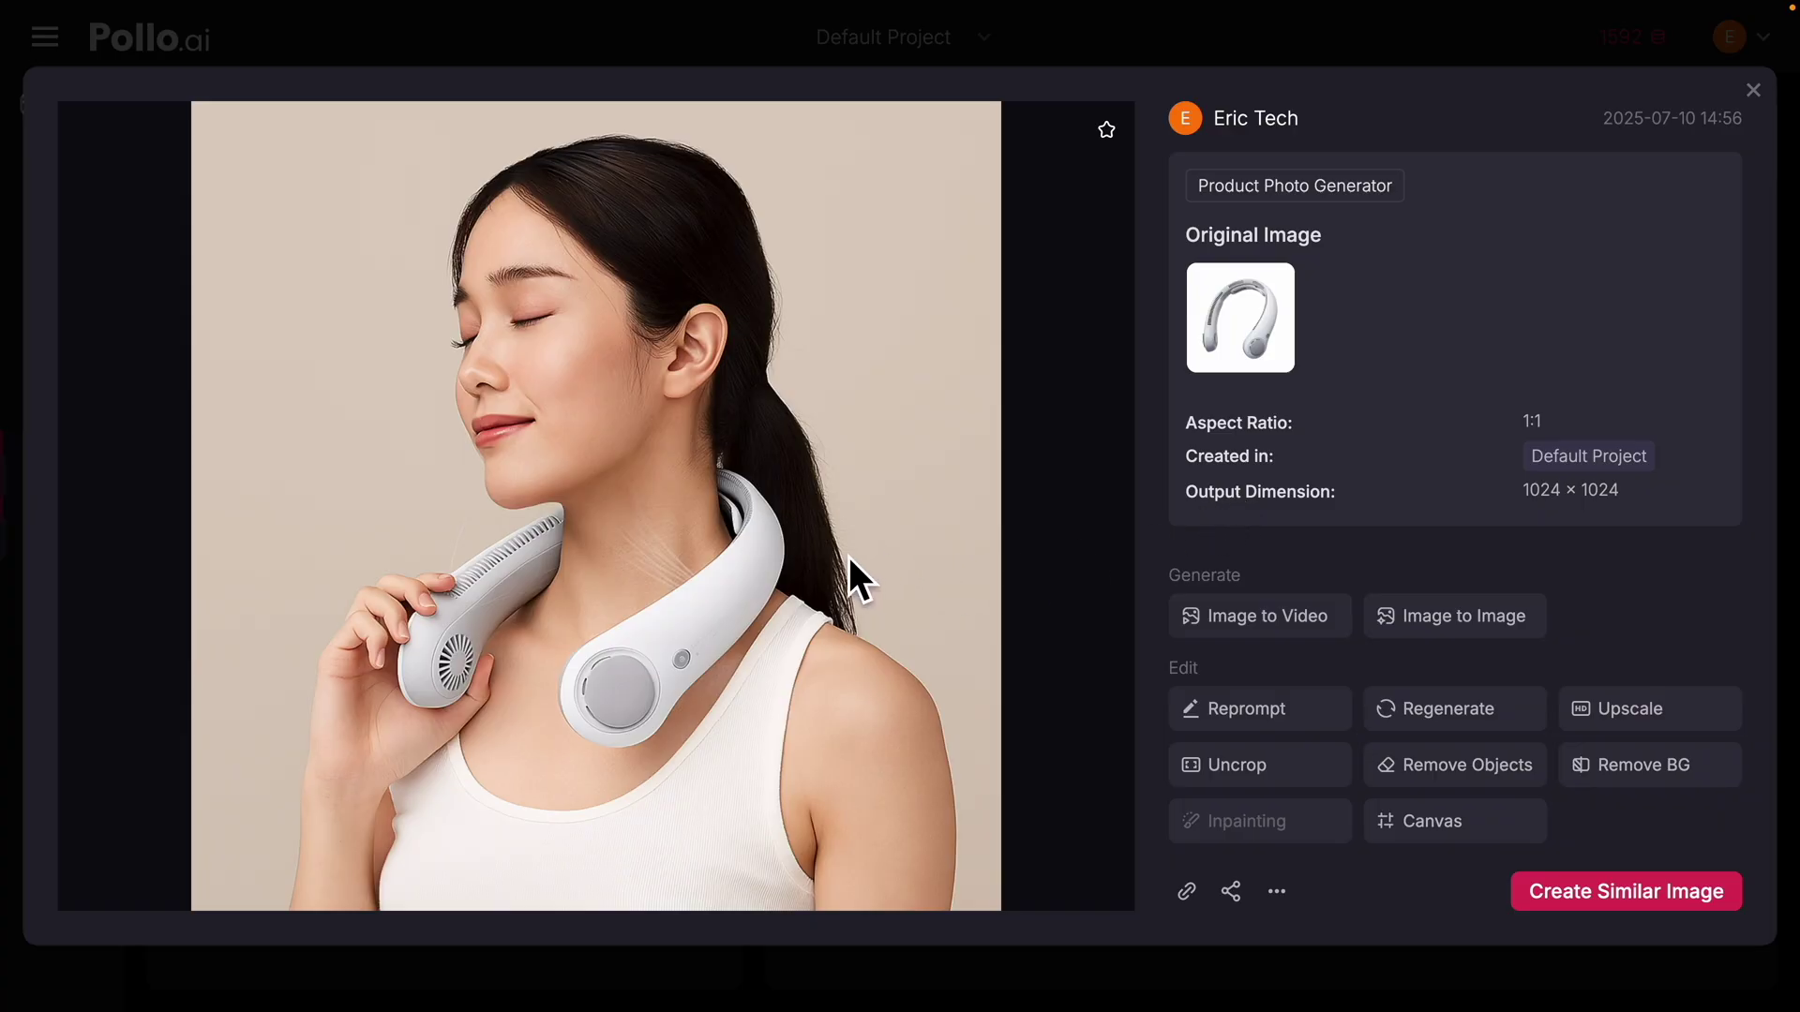
- Upscale the neck-fan photo 4X and confirm the 4096 × 4096 output dimension
click(1639, 736)
click(1538, 277)
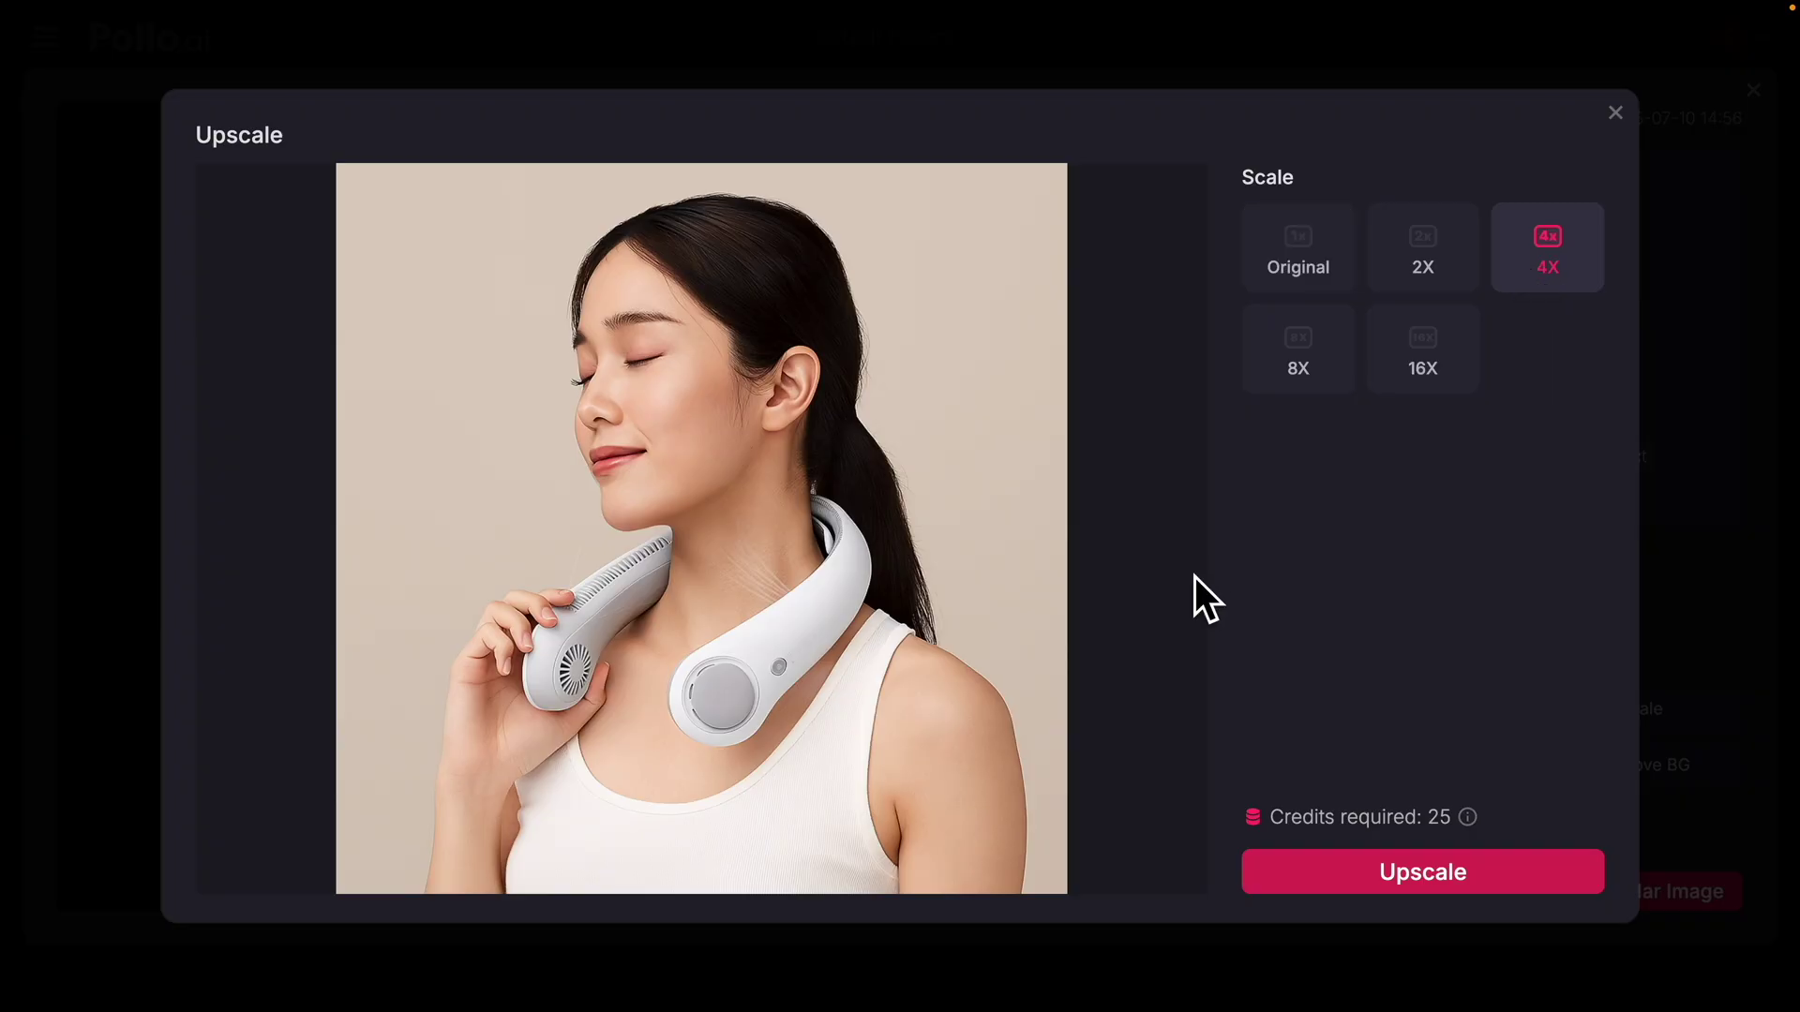
click(1320, 898)
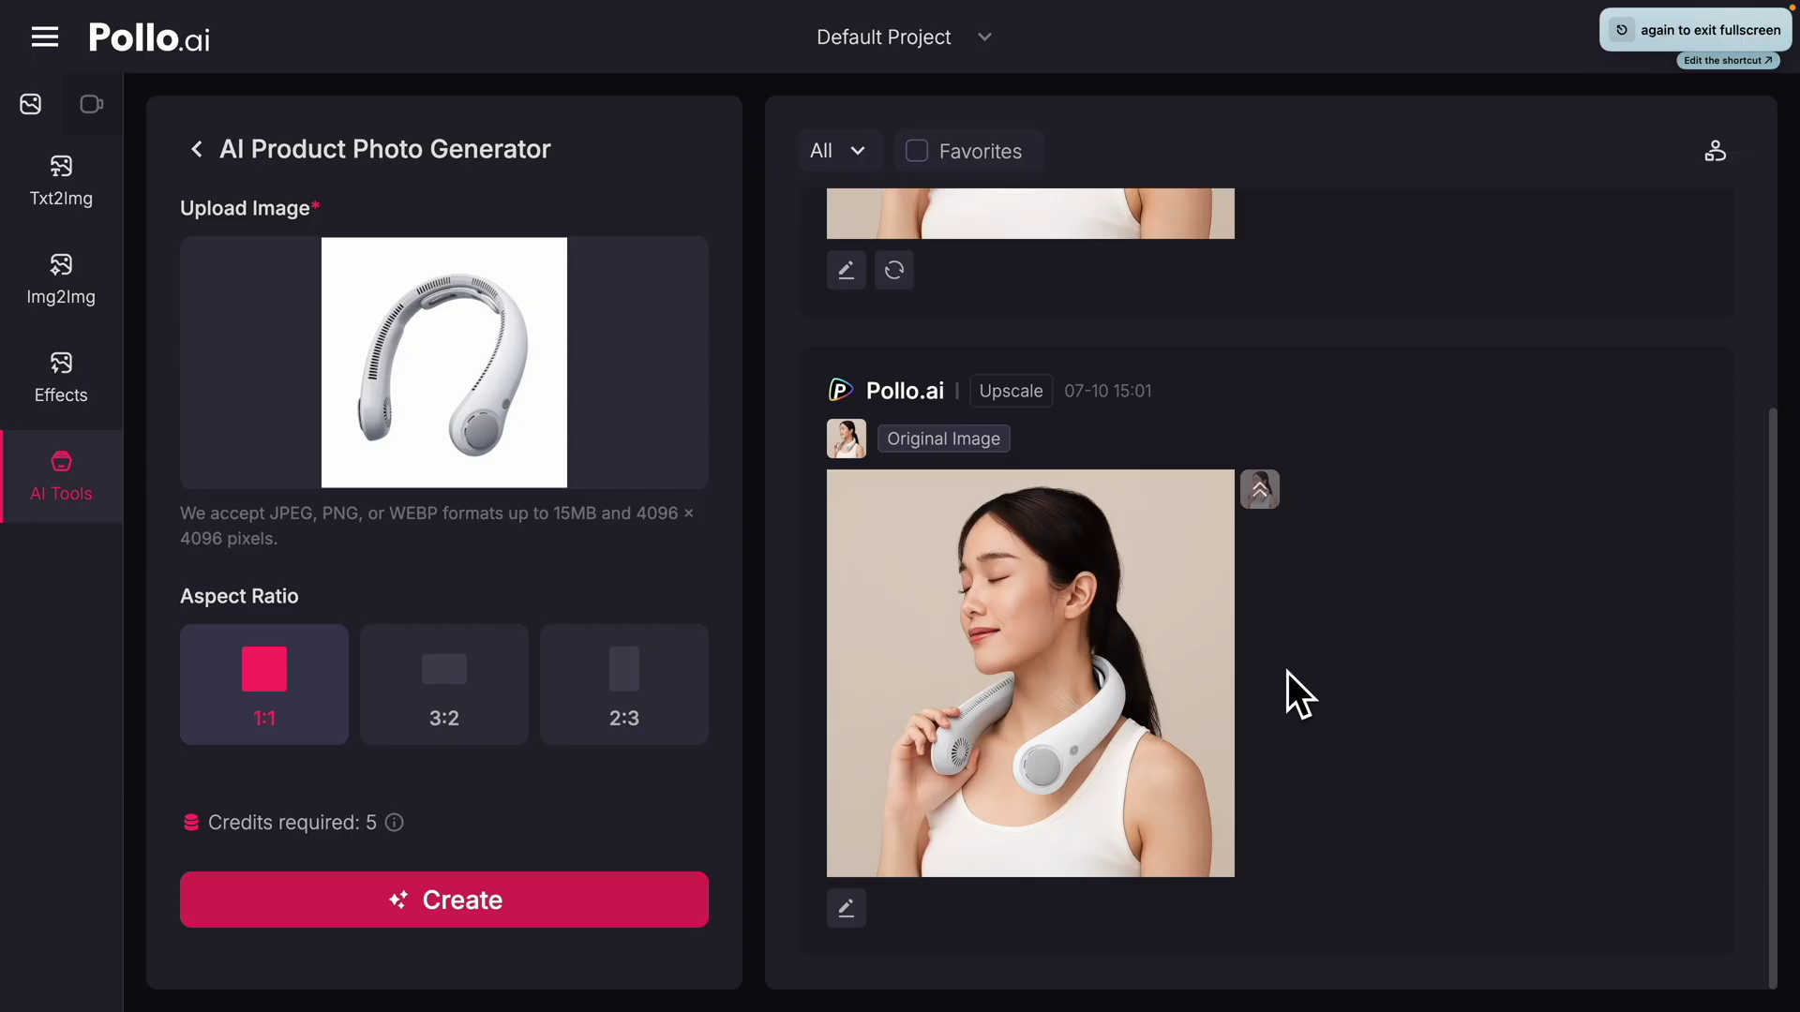
click(1061, 643)
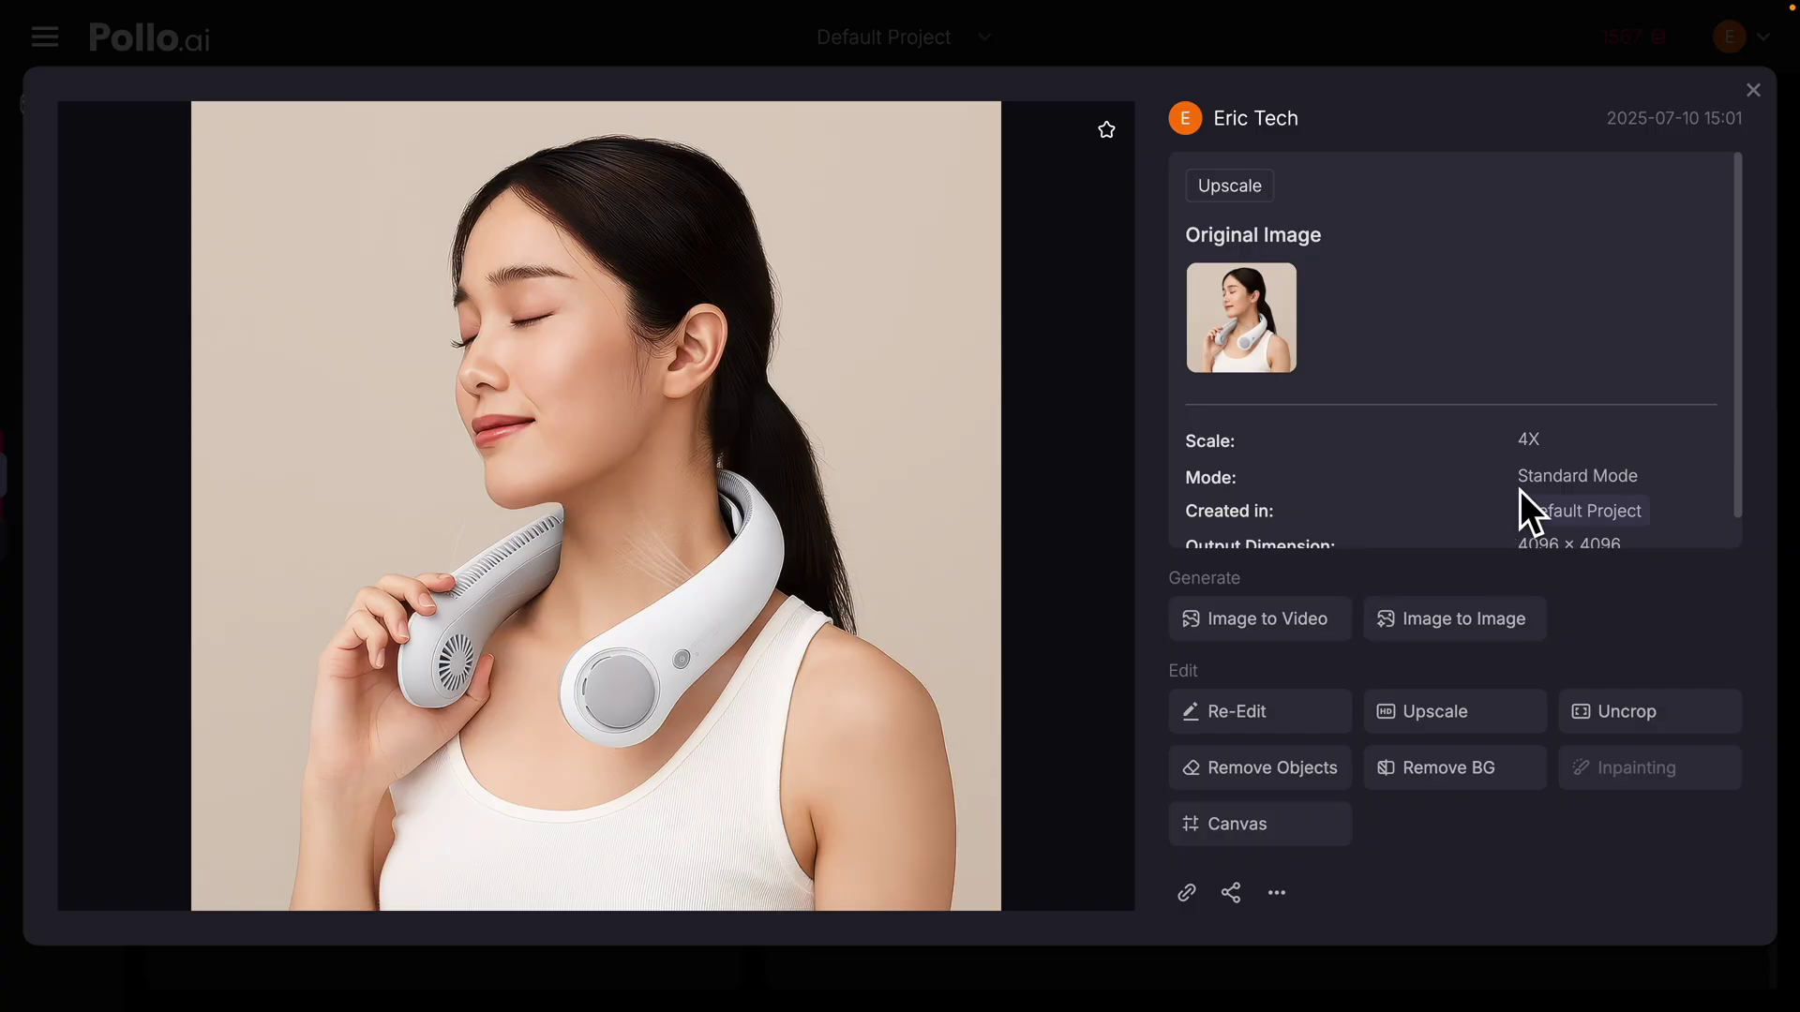
scroll(1526, 510, down, 1)
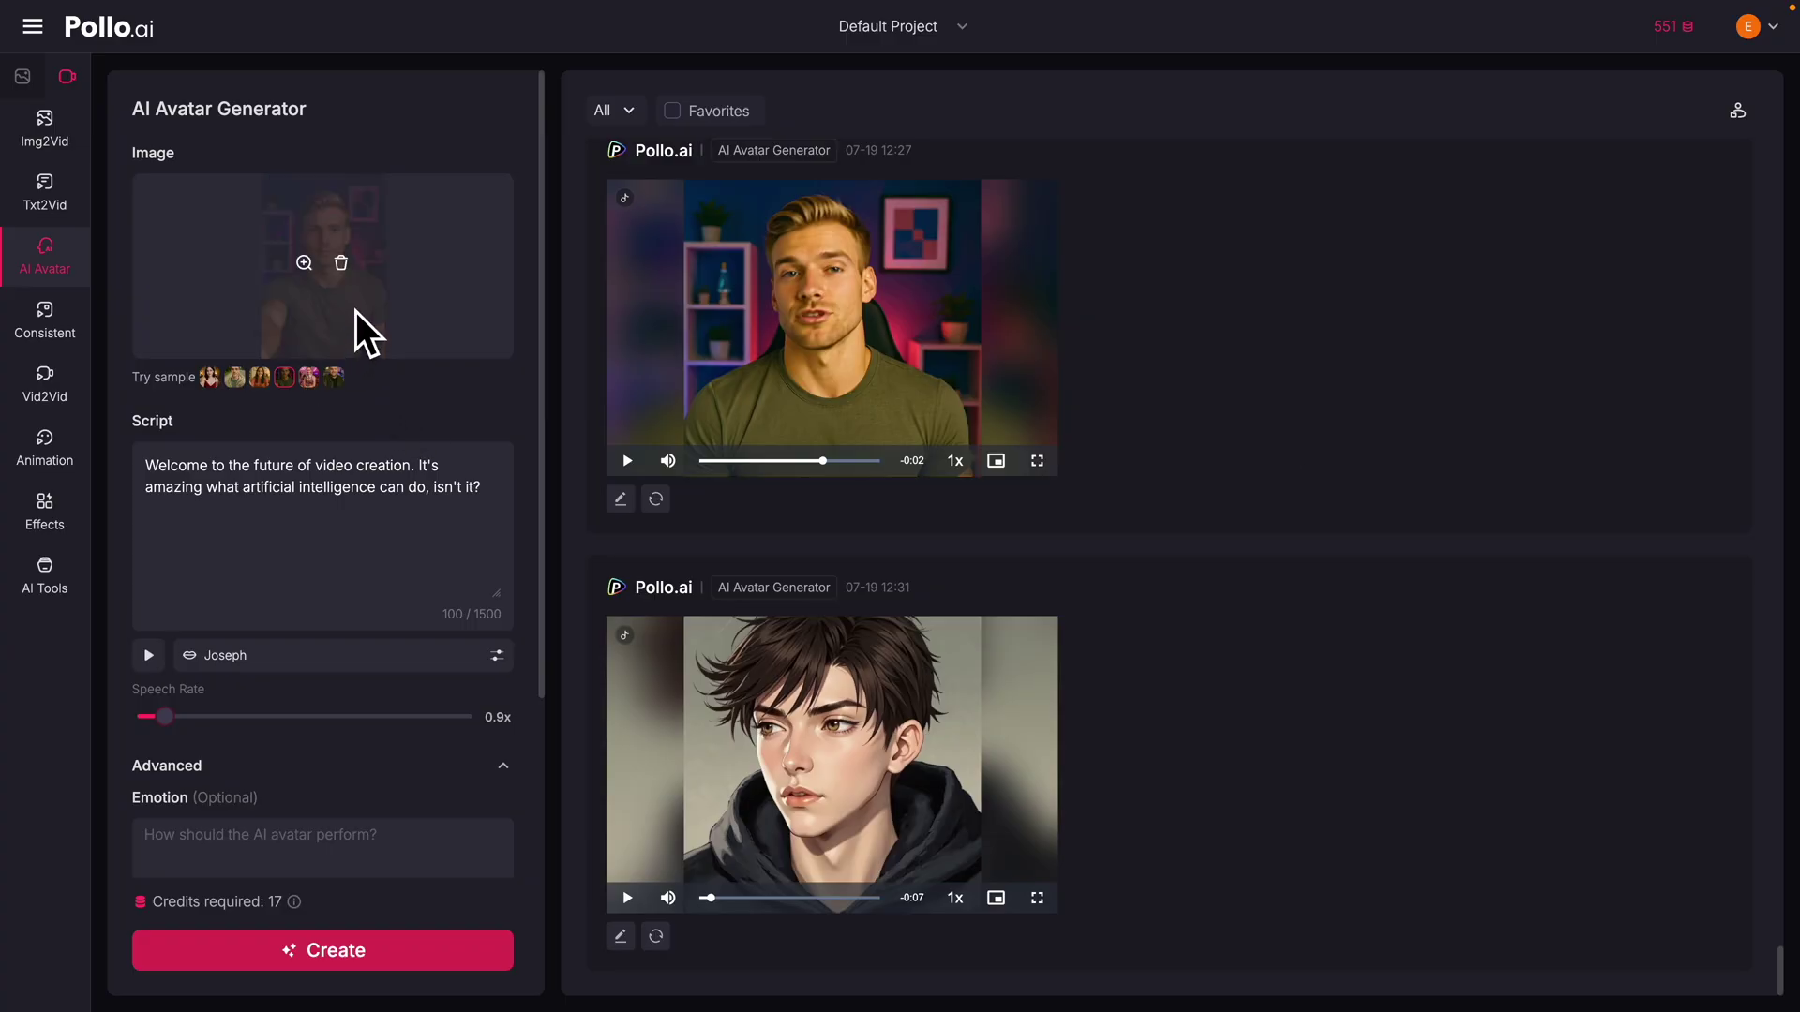
- Review the avatar's welcome script and scroll through Emotion, Aspect Ratio and Resolution
drag(502, 514, 116, 452)
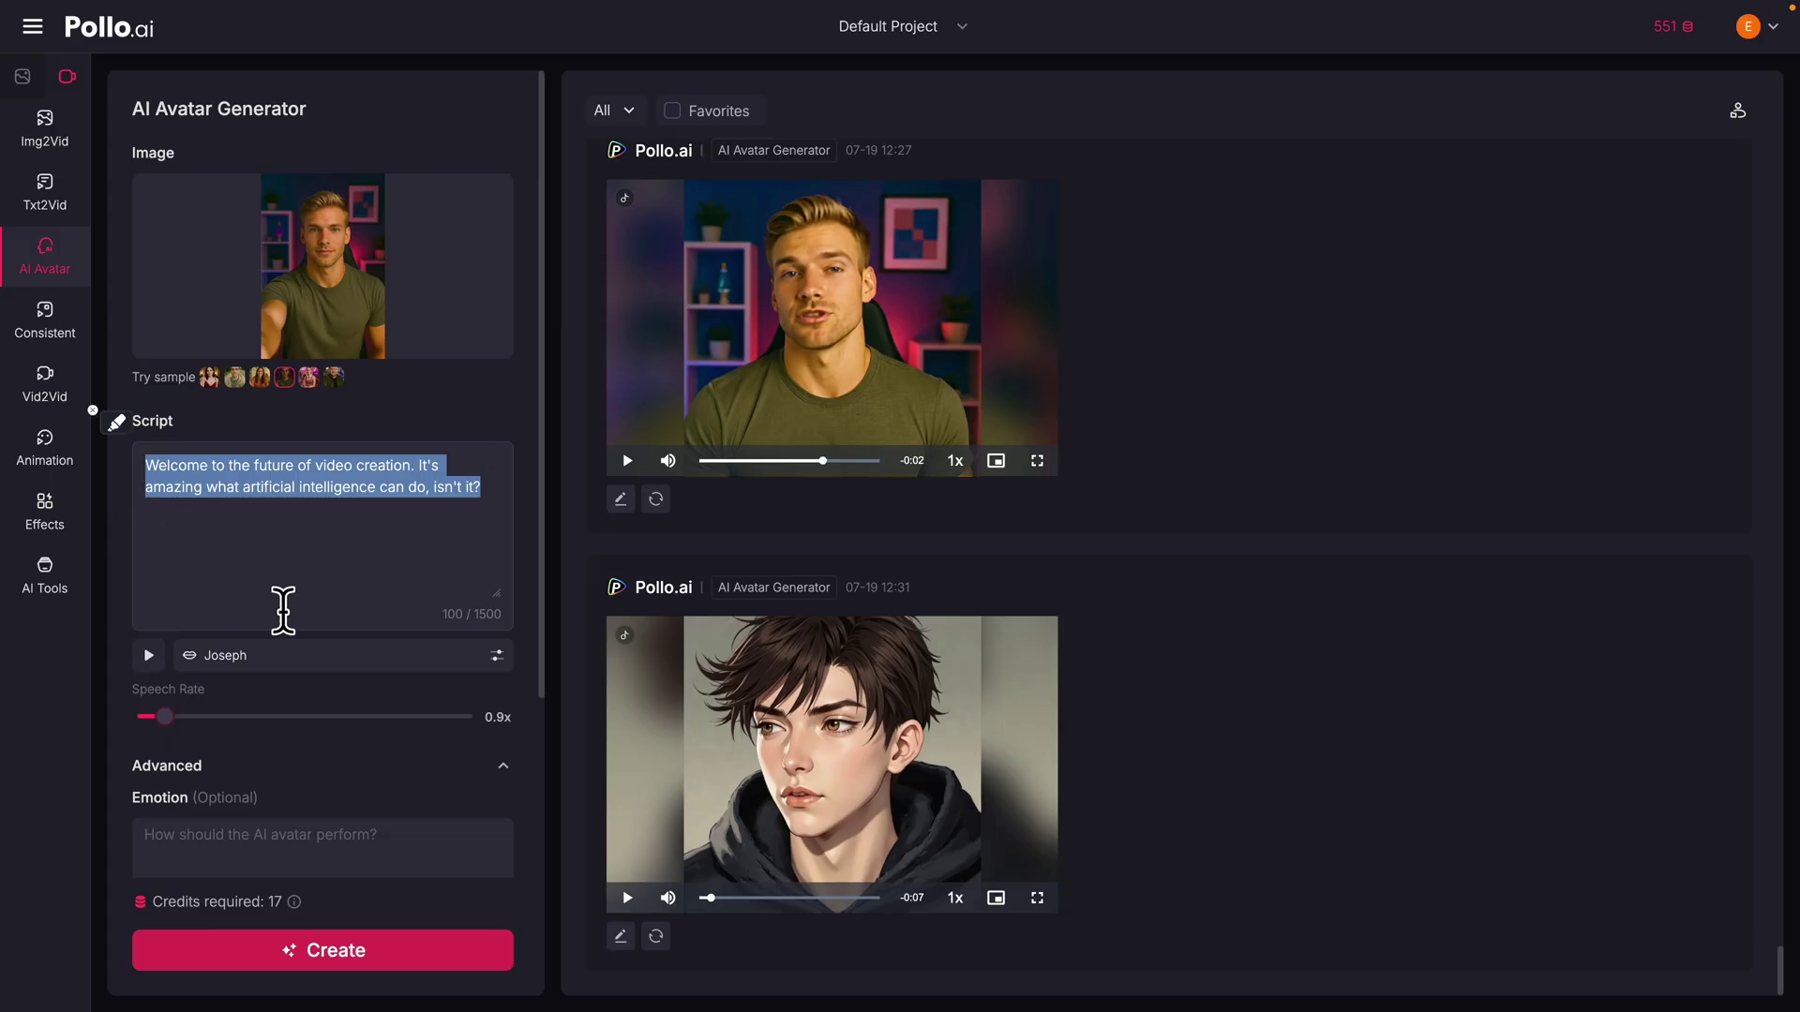
click(269, 594)
scroll(225, 698, down, 1)
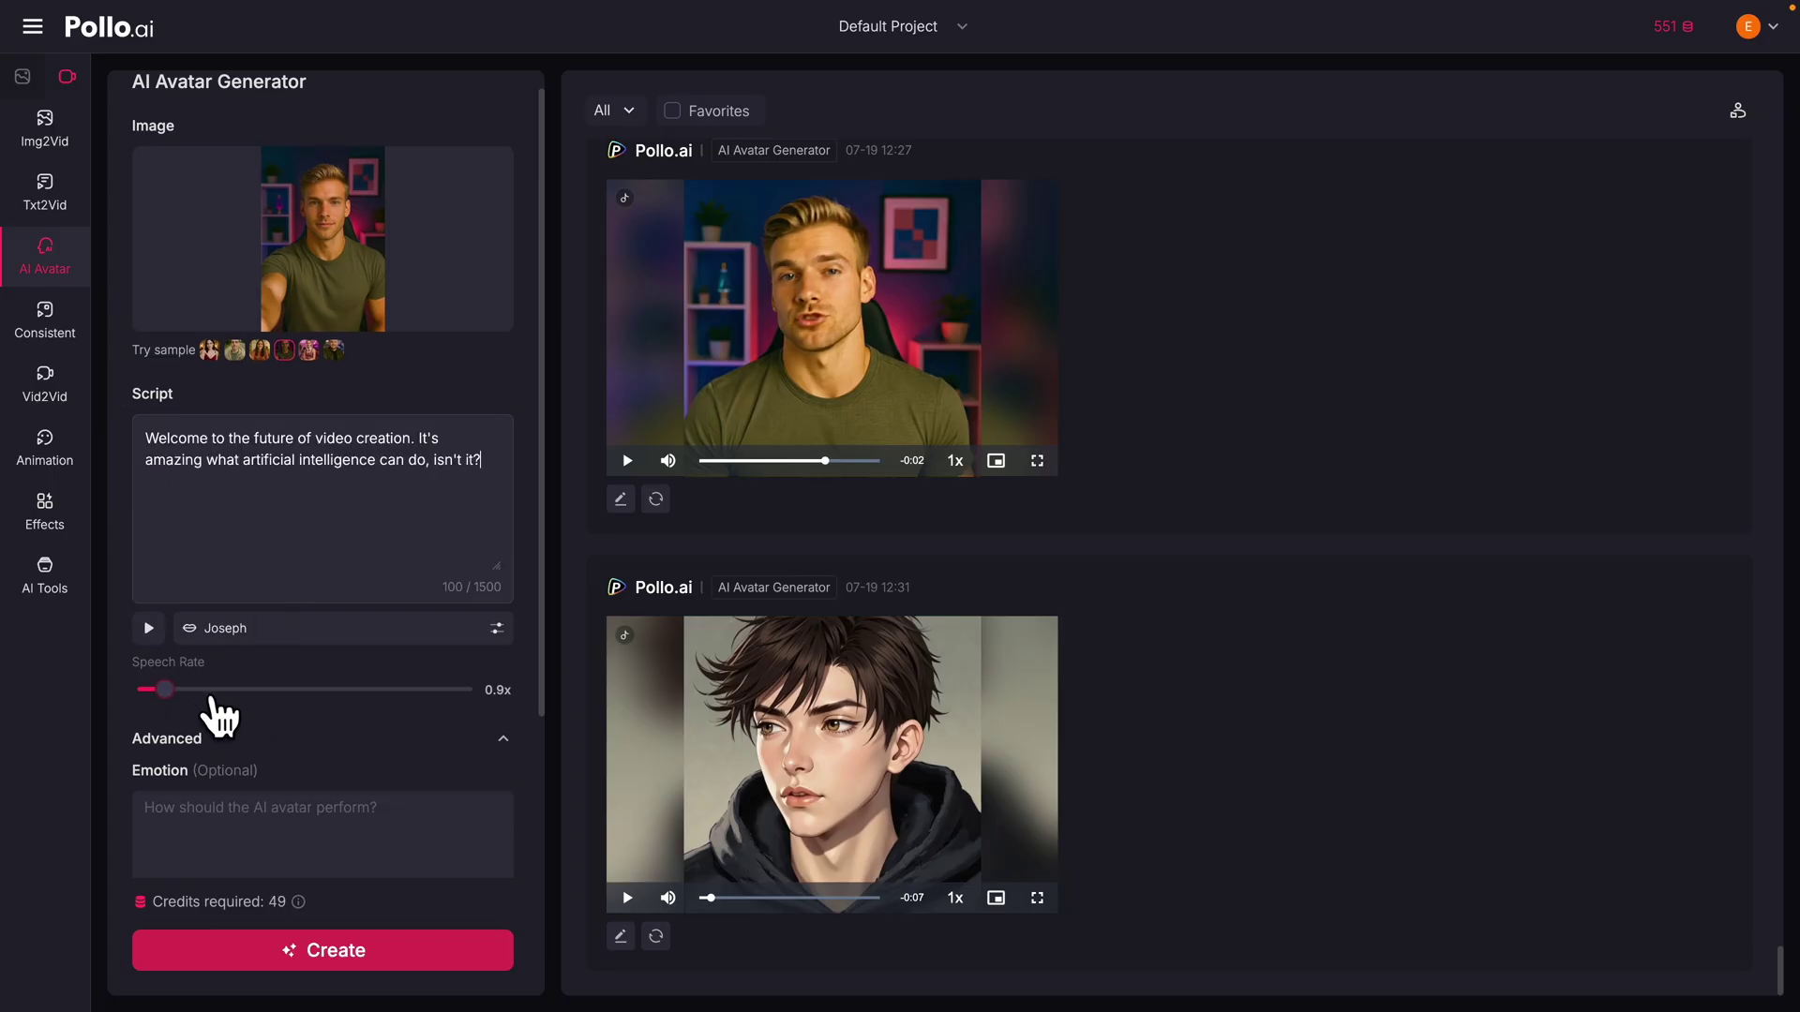
scroll(213, 708, down, 1)
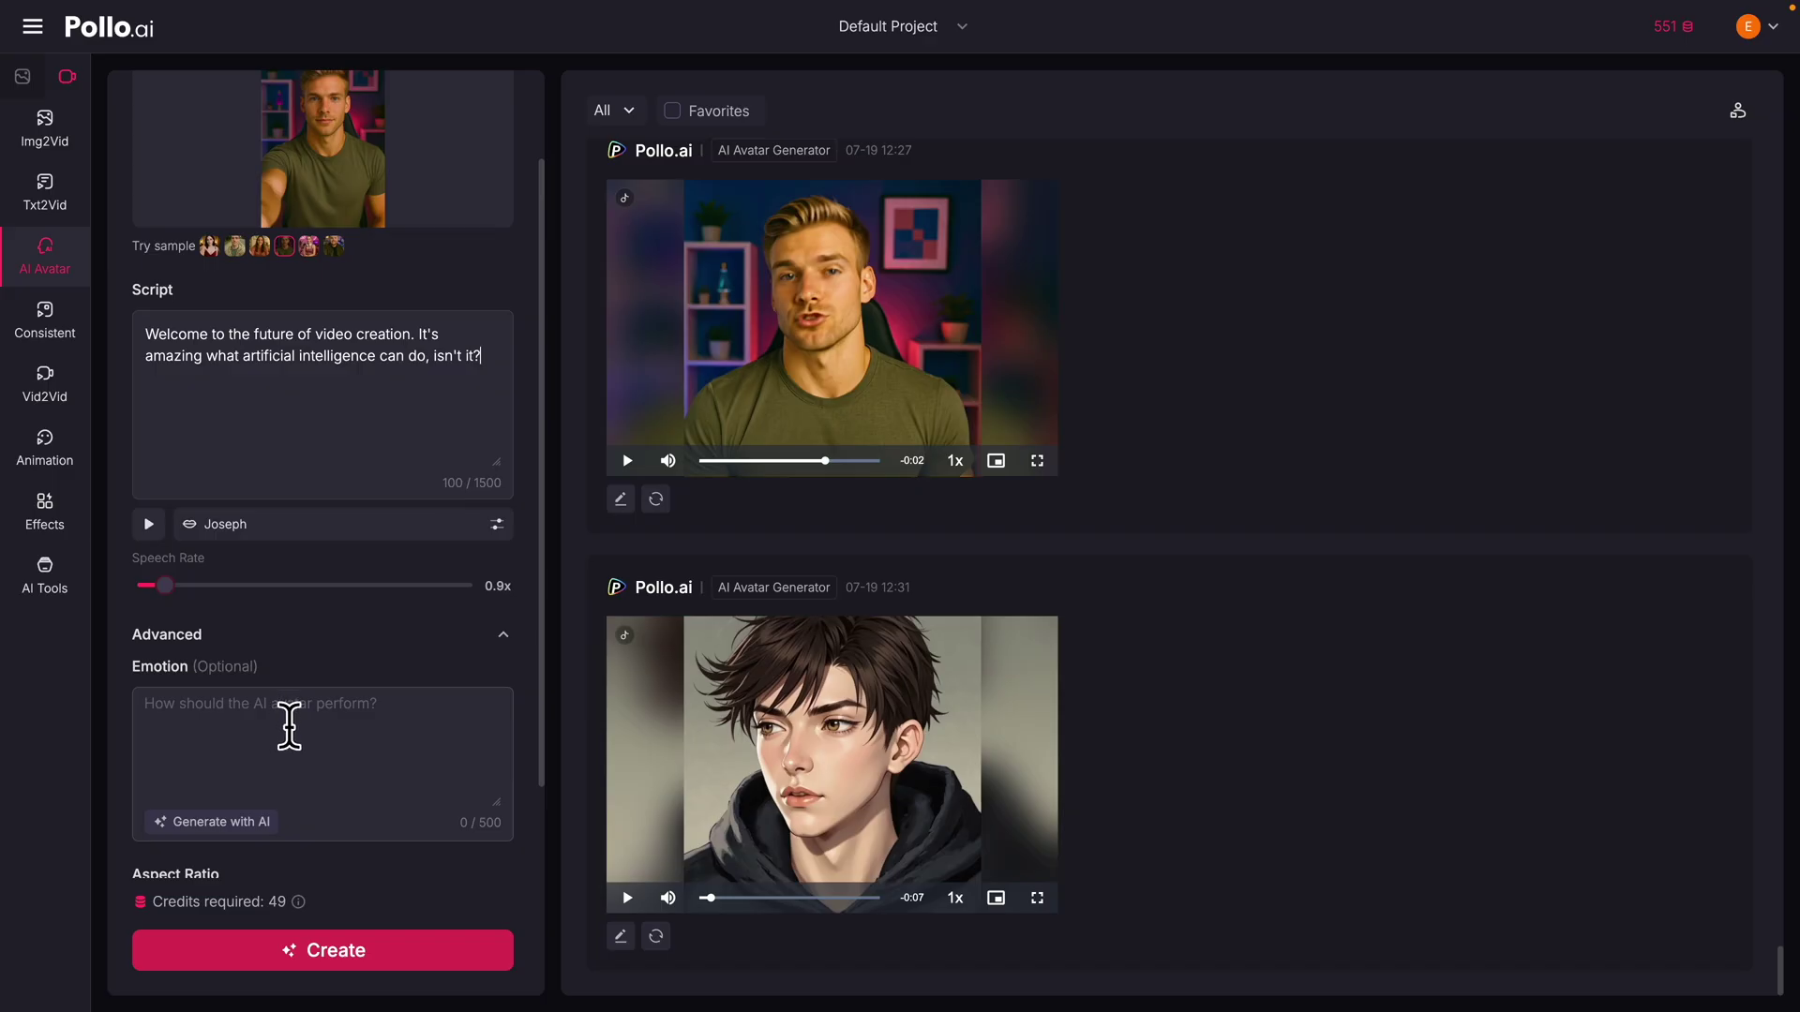
scroll(290, 717, down, 2)
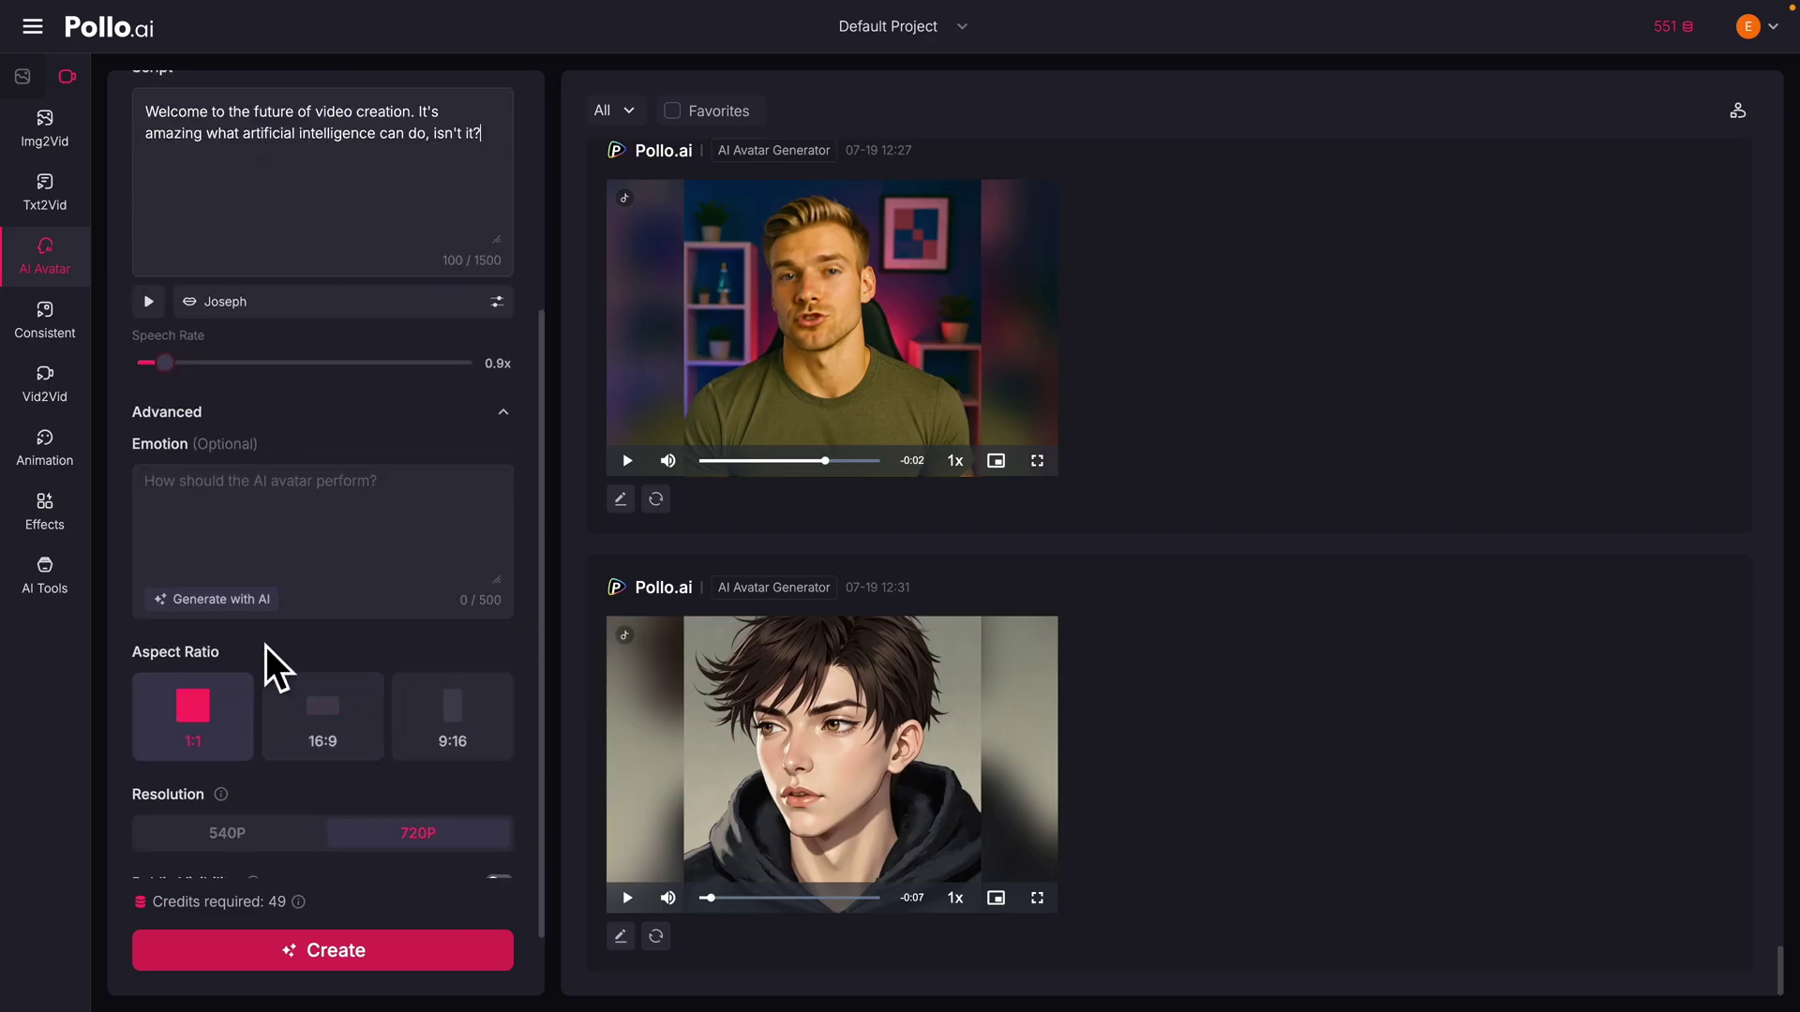
scroll(281, 674, down, 1)
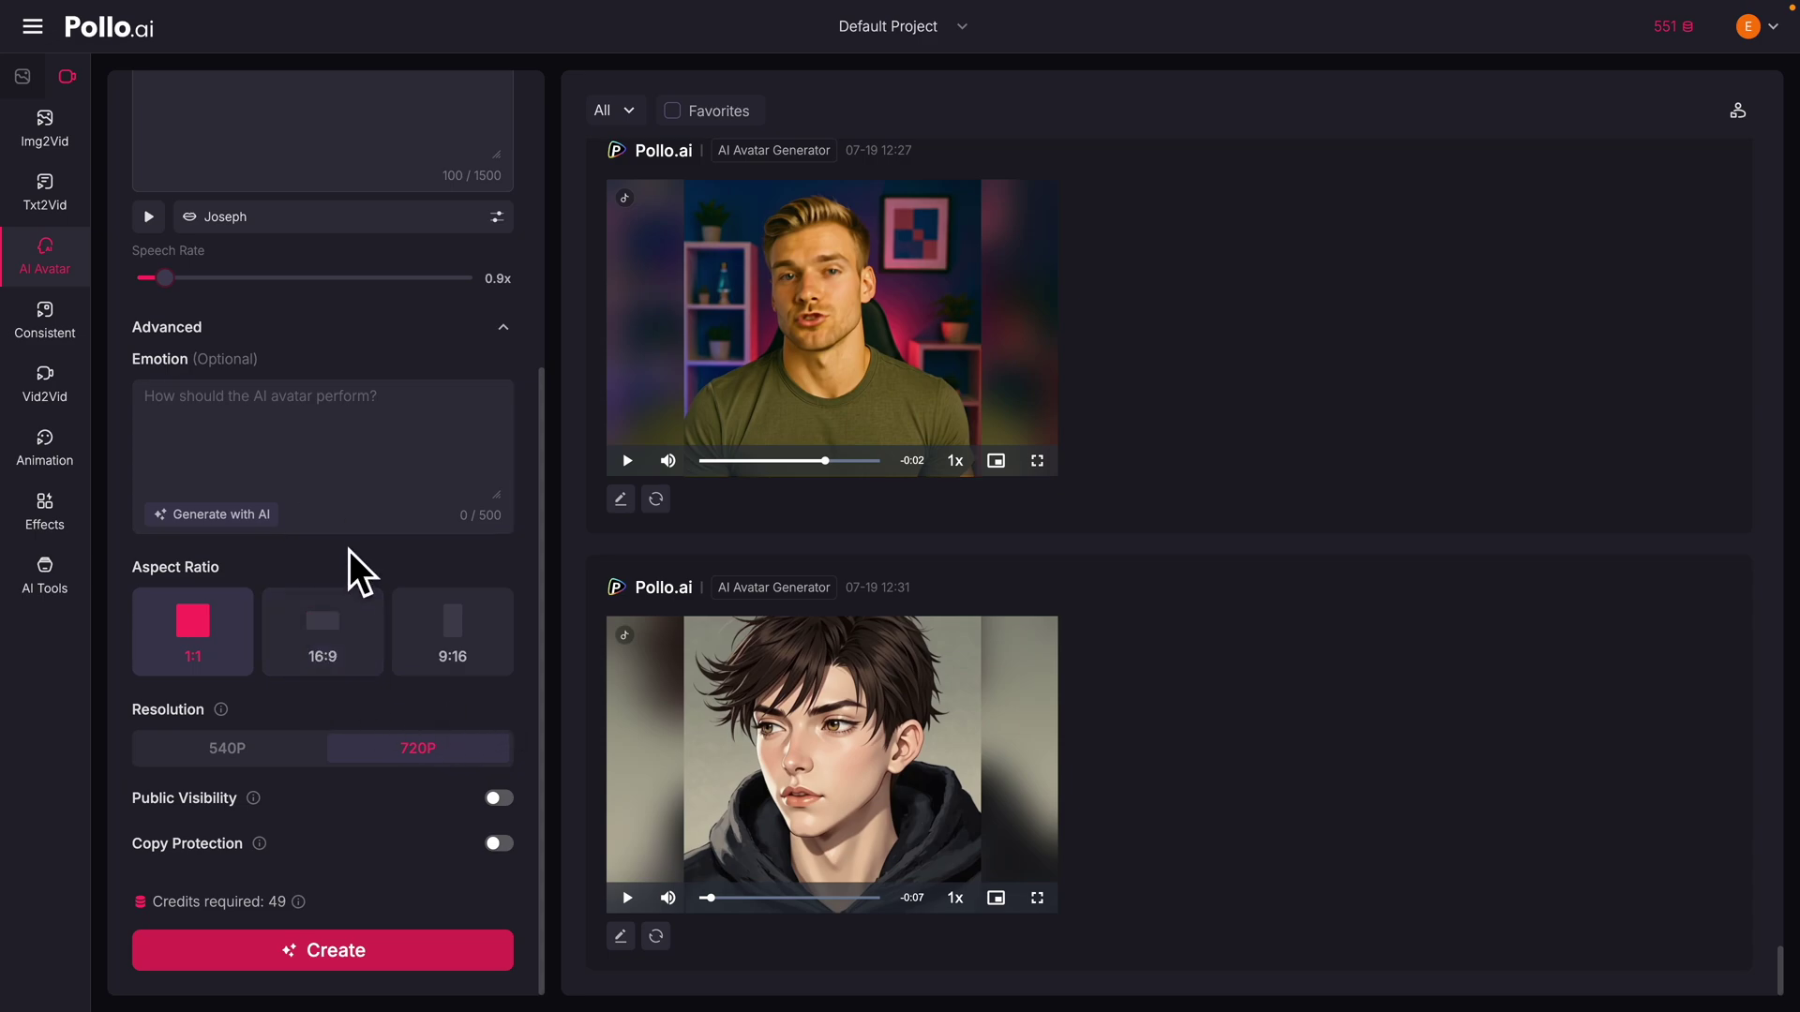
scroll(351, 562, up, 4)
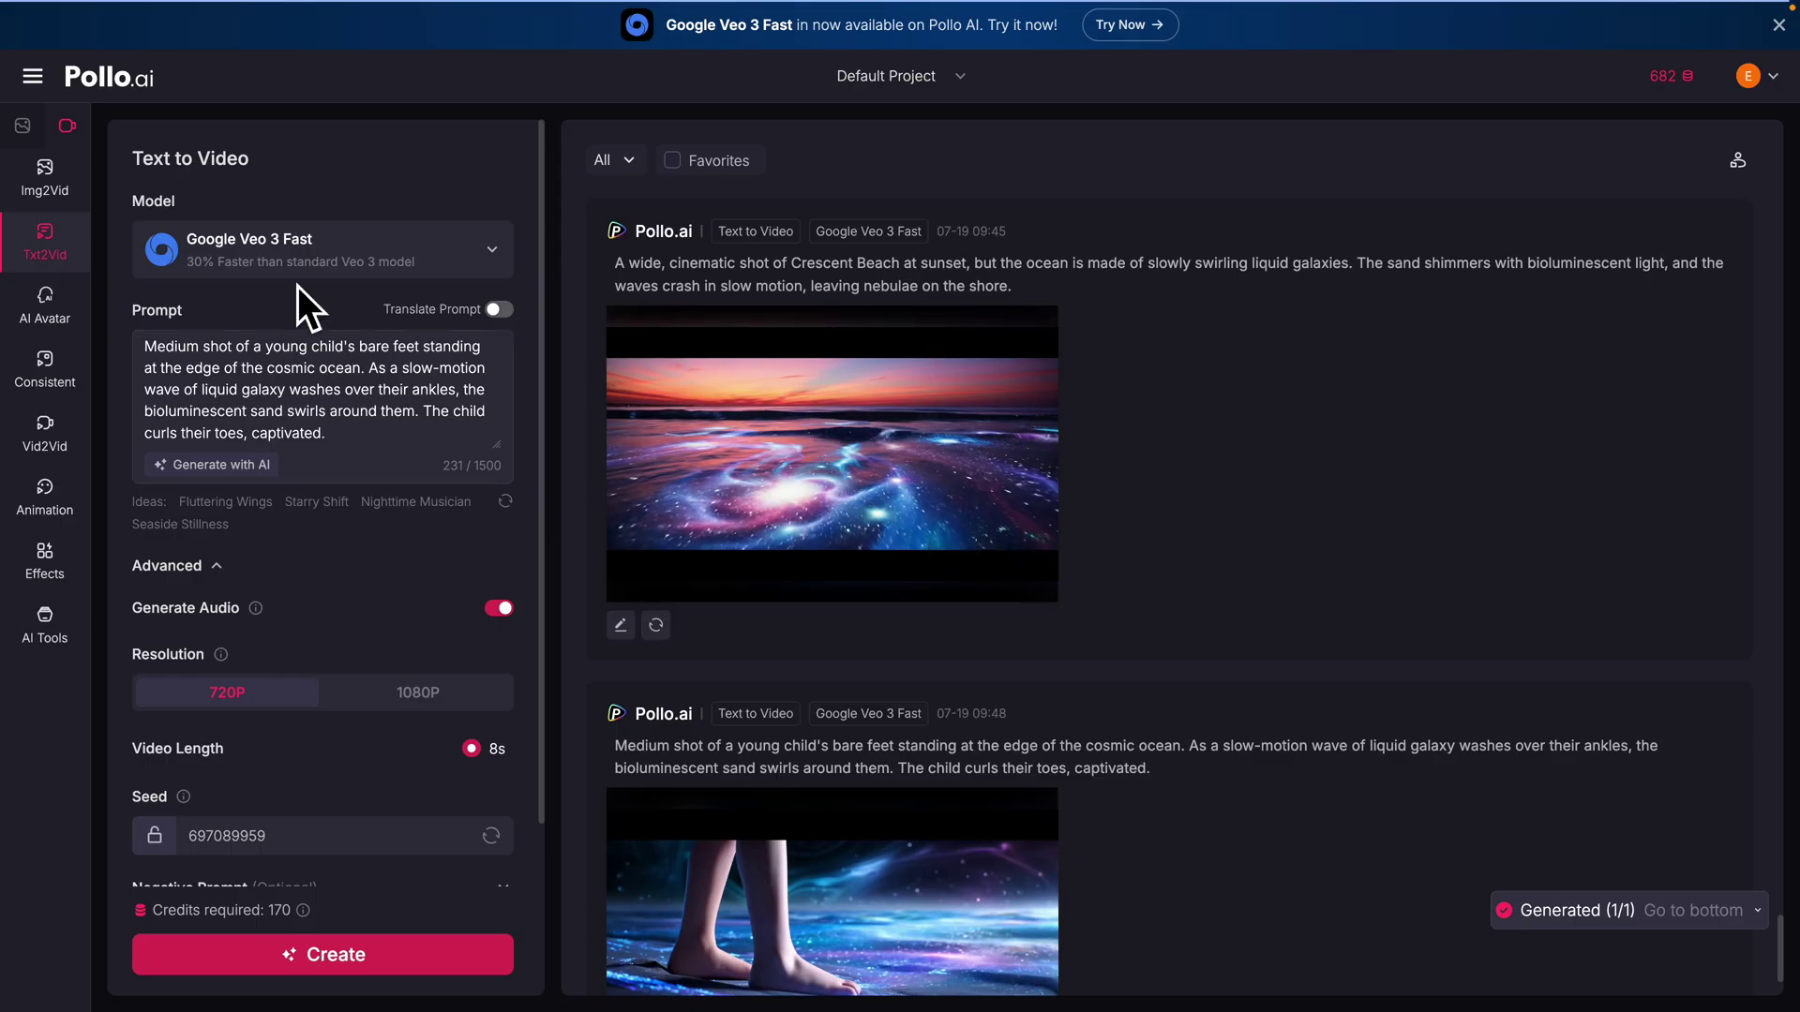
- Keep Google Veo 3 Fast as the text-to-video model
click(303, 247)
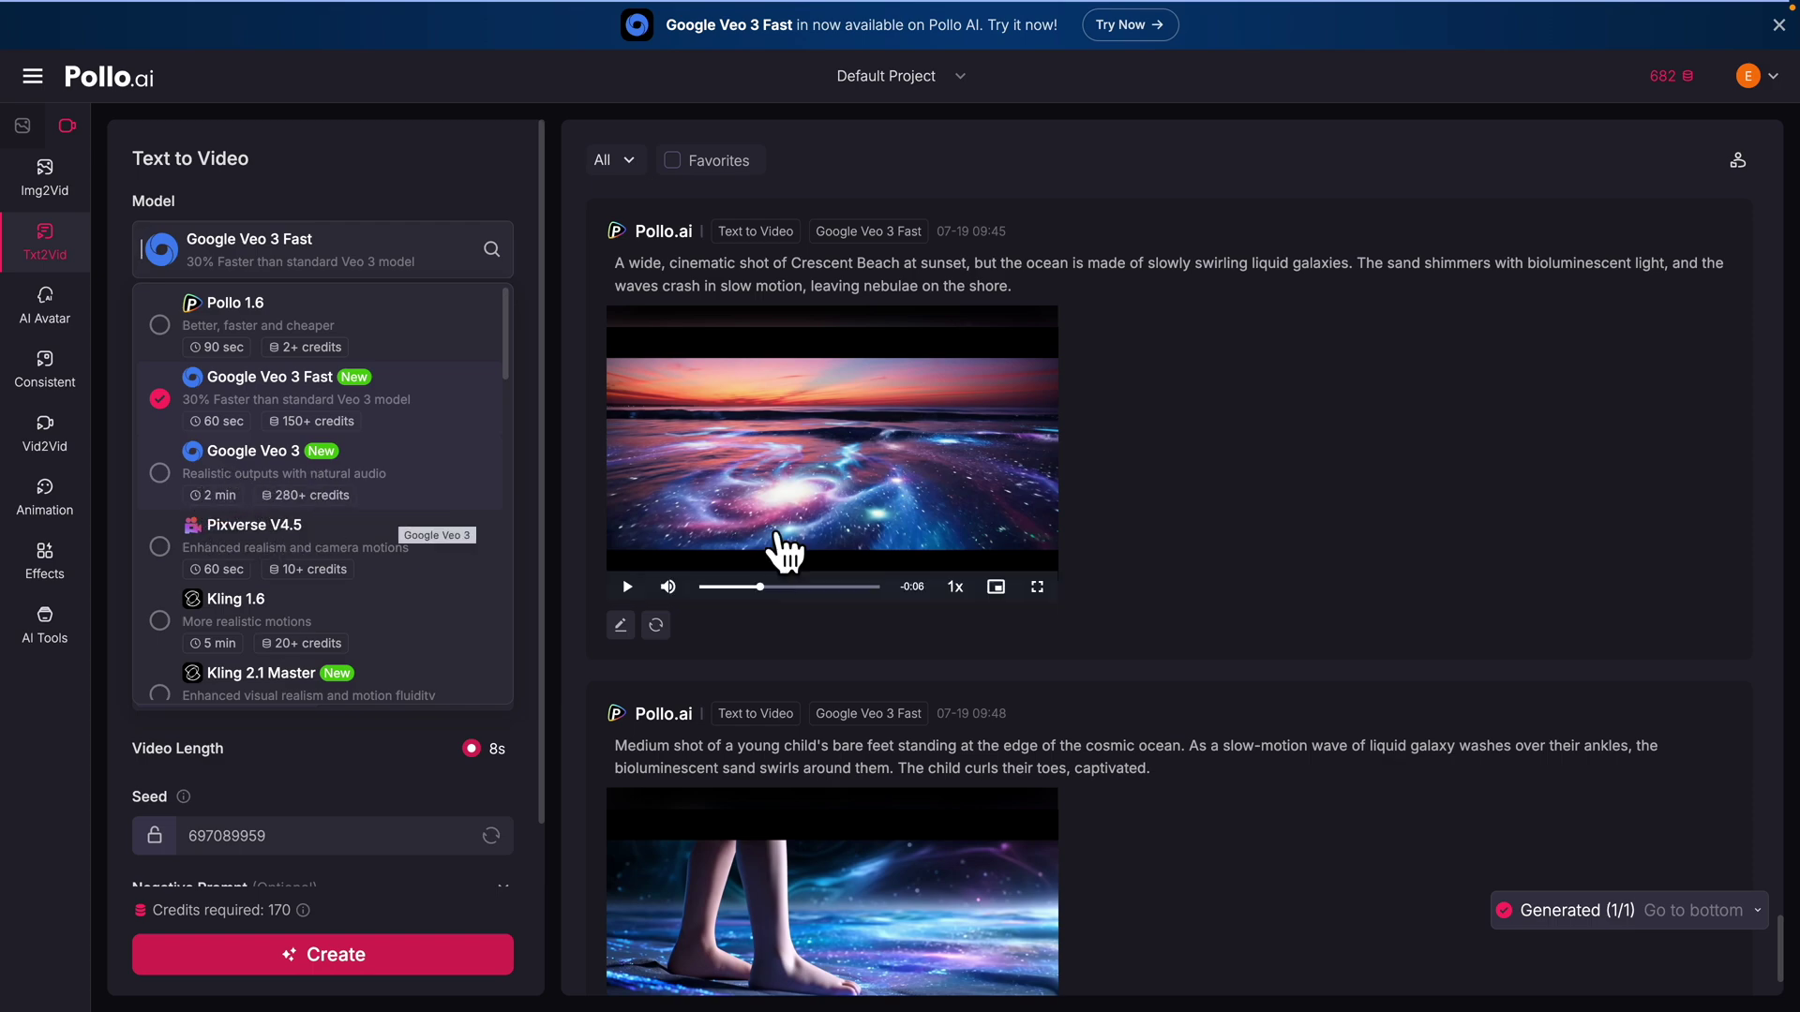
click(372, 235)
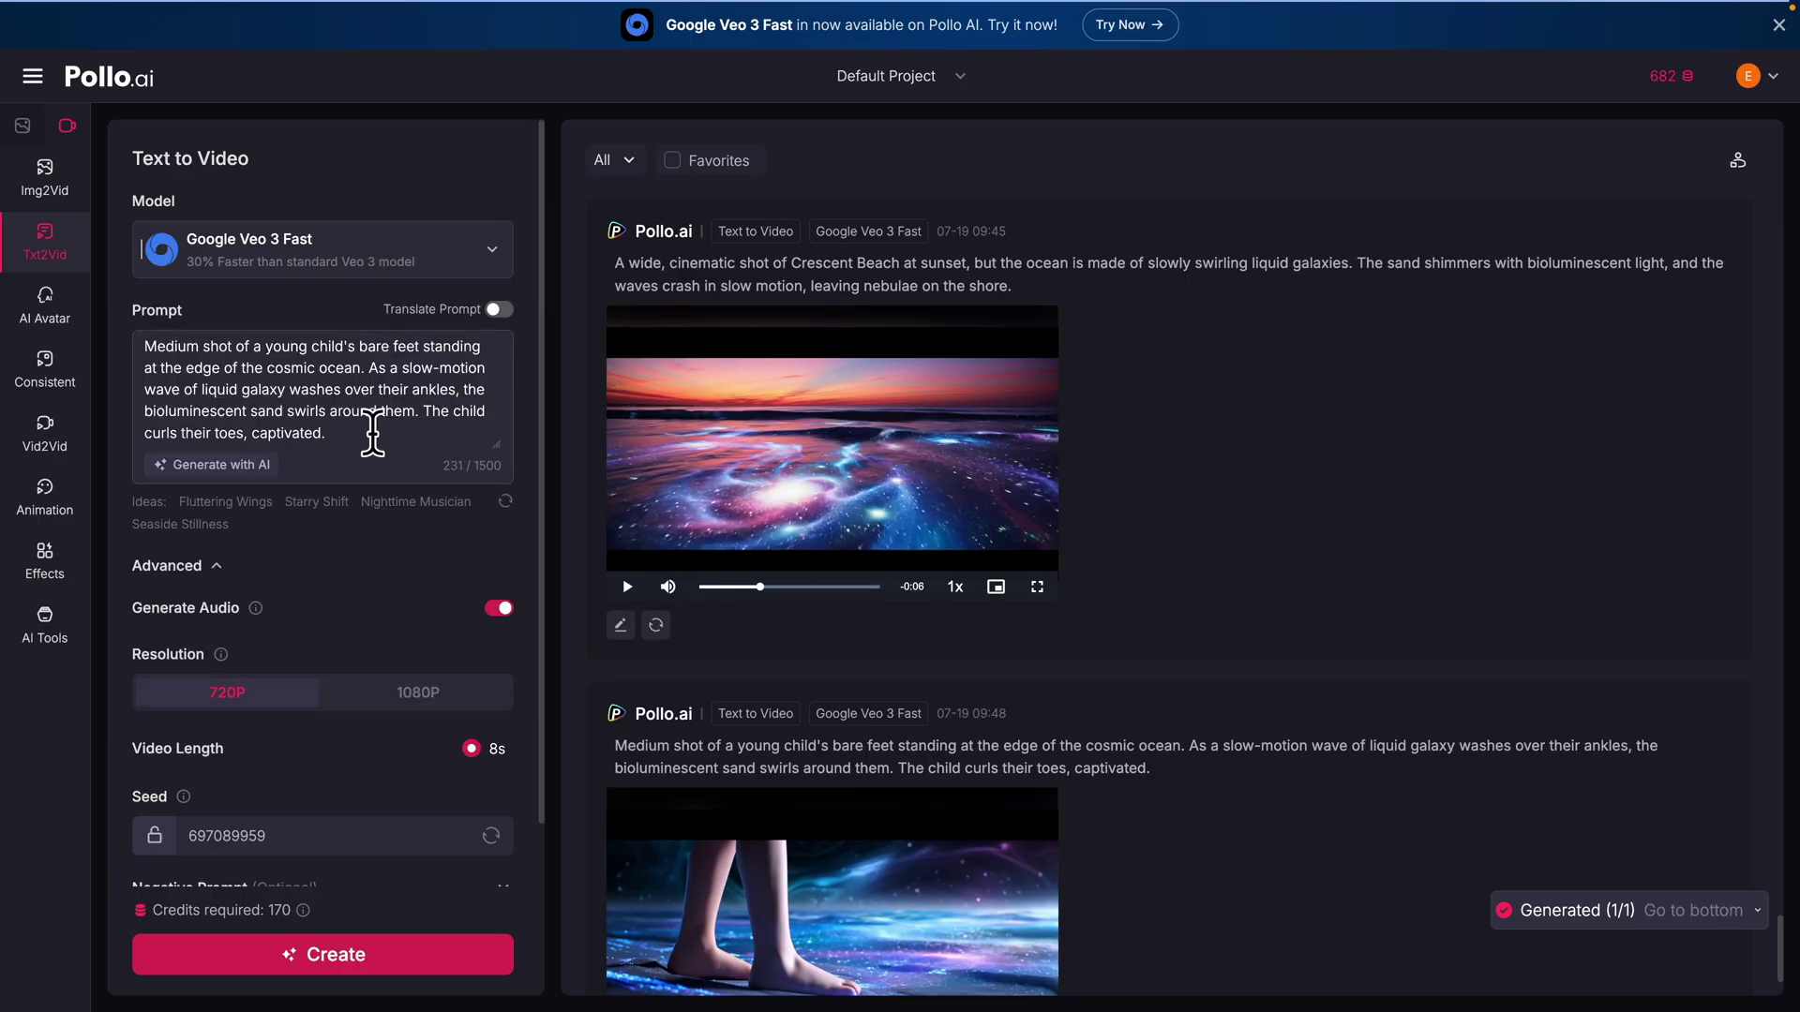
mouse_move(826, 403)
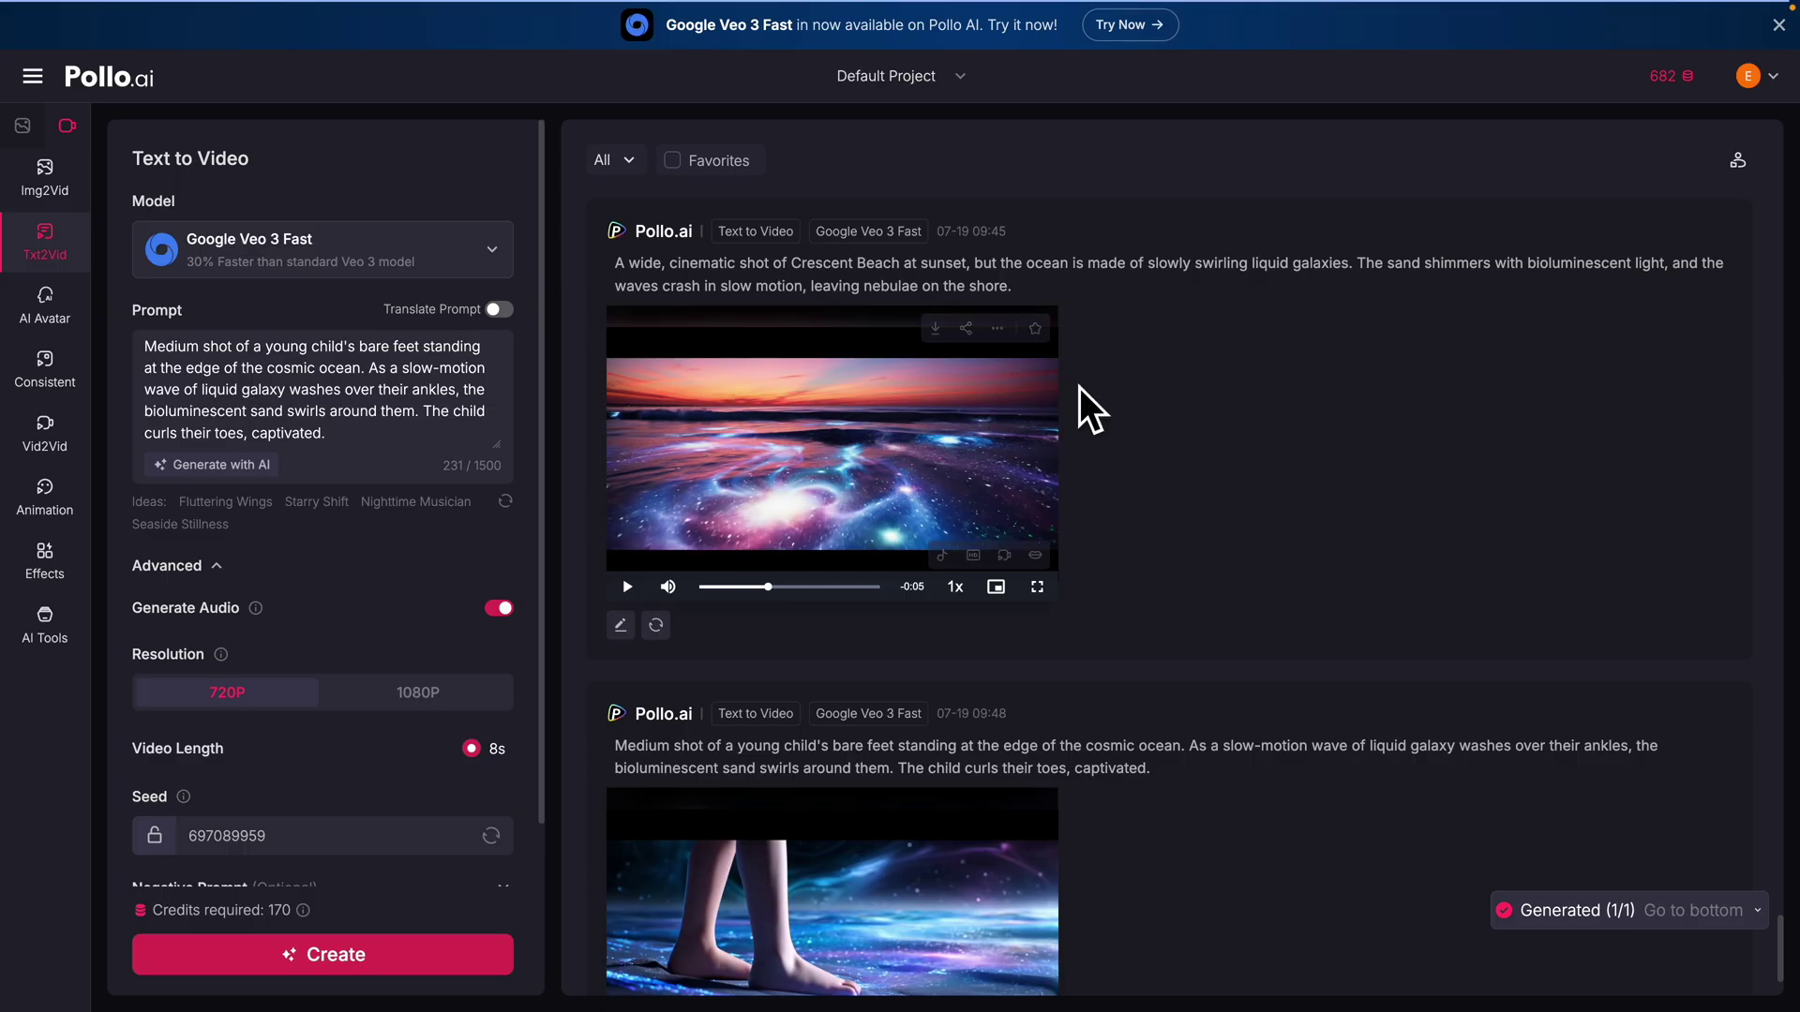
- Scroll the Consistent Character page and play the man's dalgona-candy clip
scroll(1235, 559, down, 1)
scroll(1231, 559, up, 1)
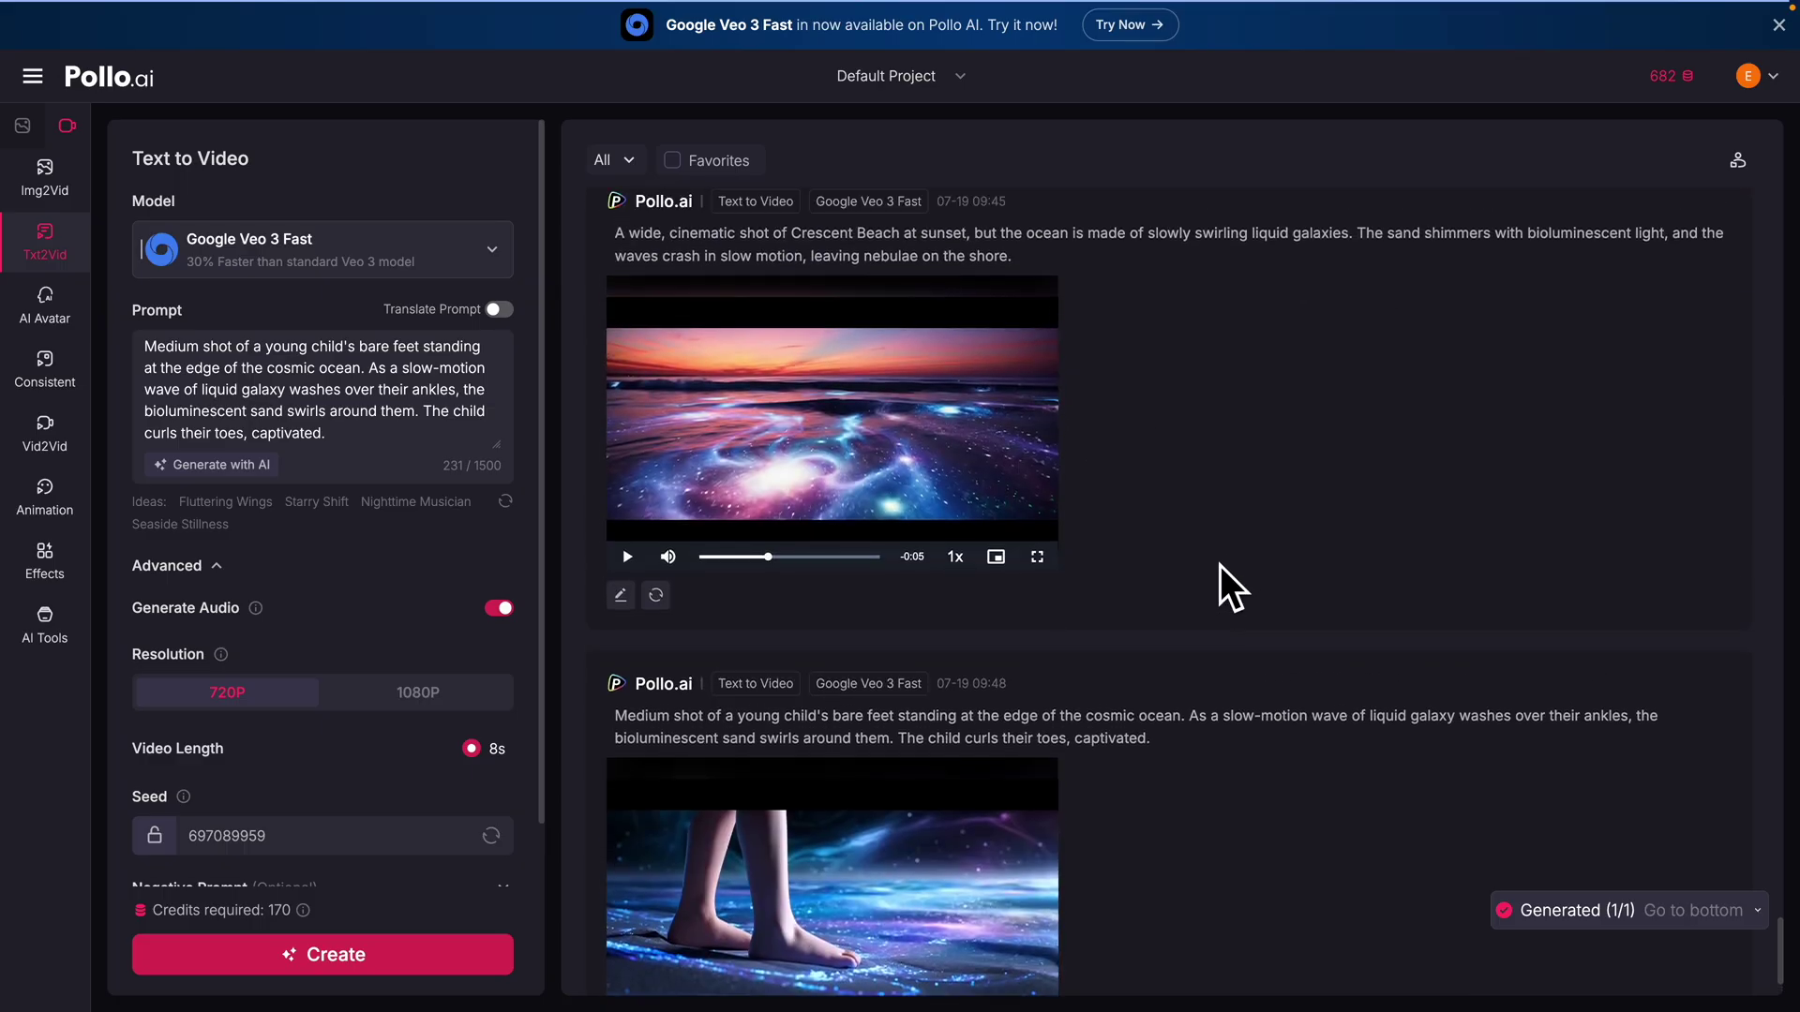
scroll(1217, 568, down, 1)
scroll(1088, 720, down, 1)
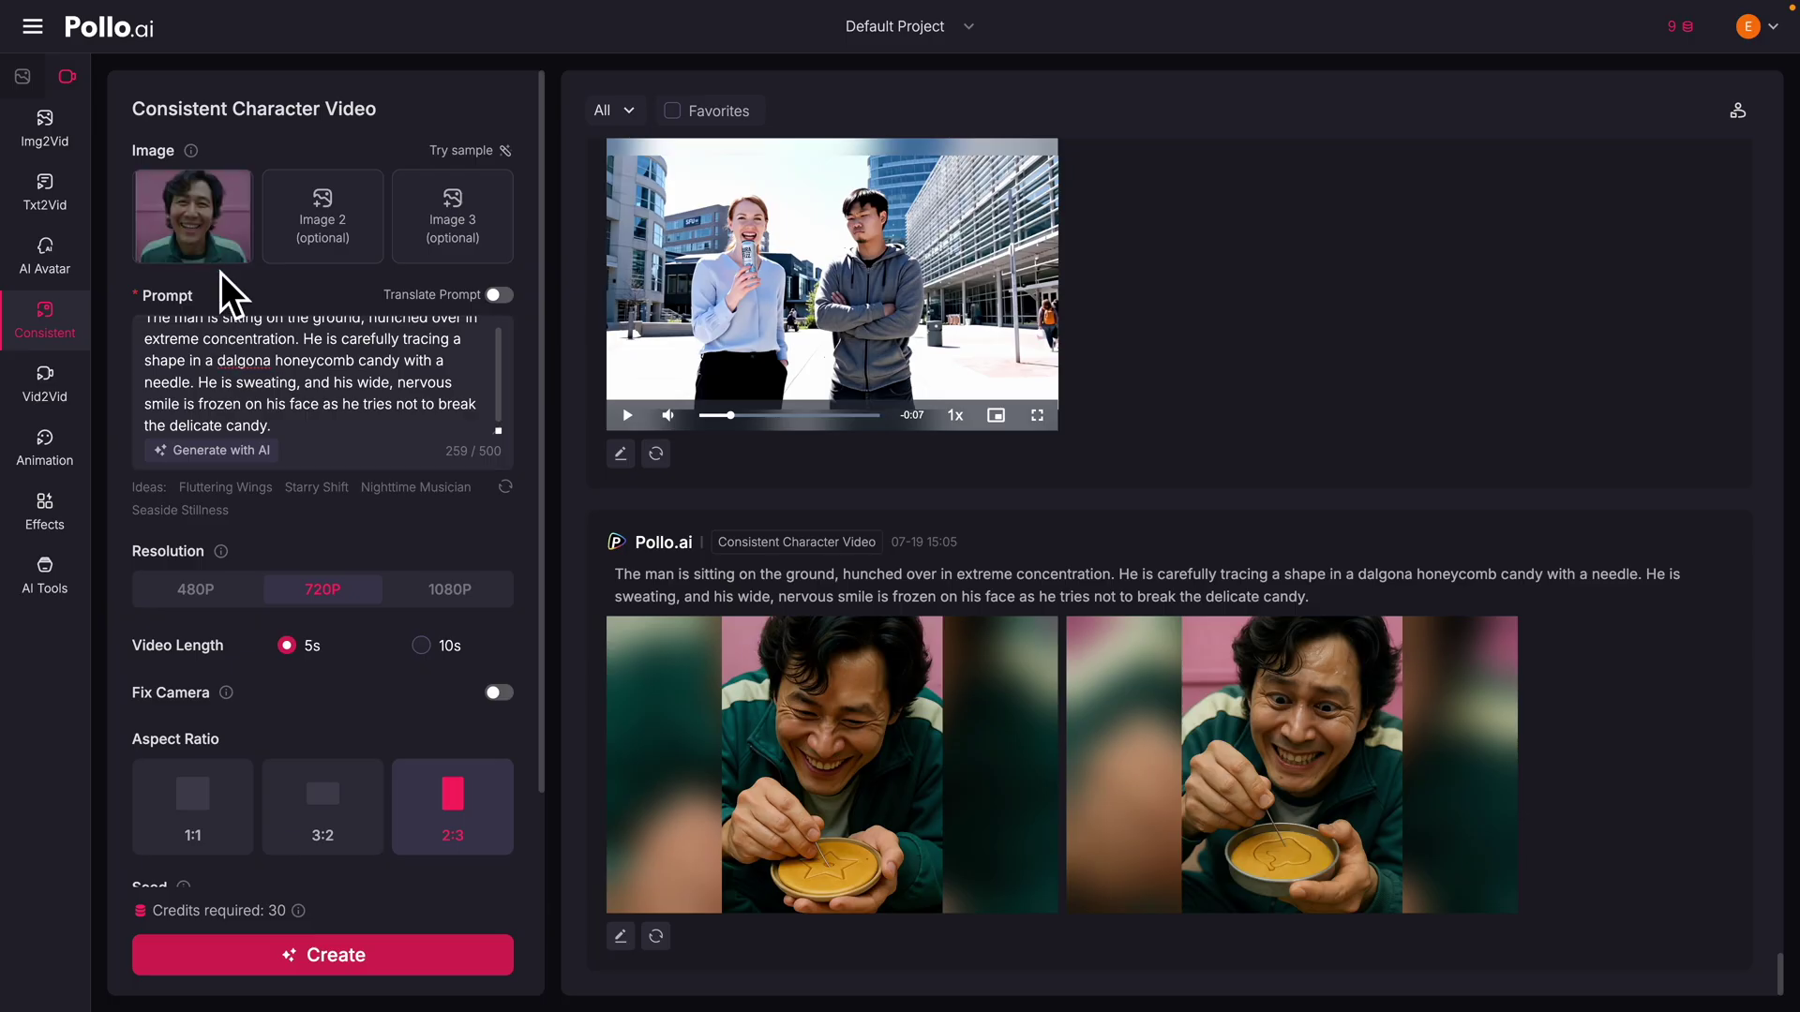
scroll(235, 398, up, 2)
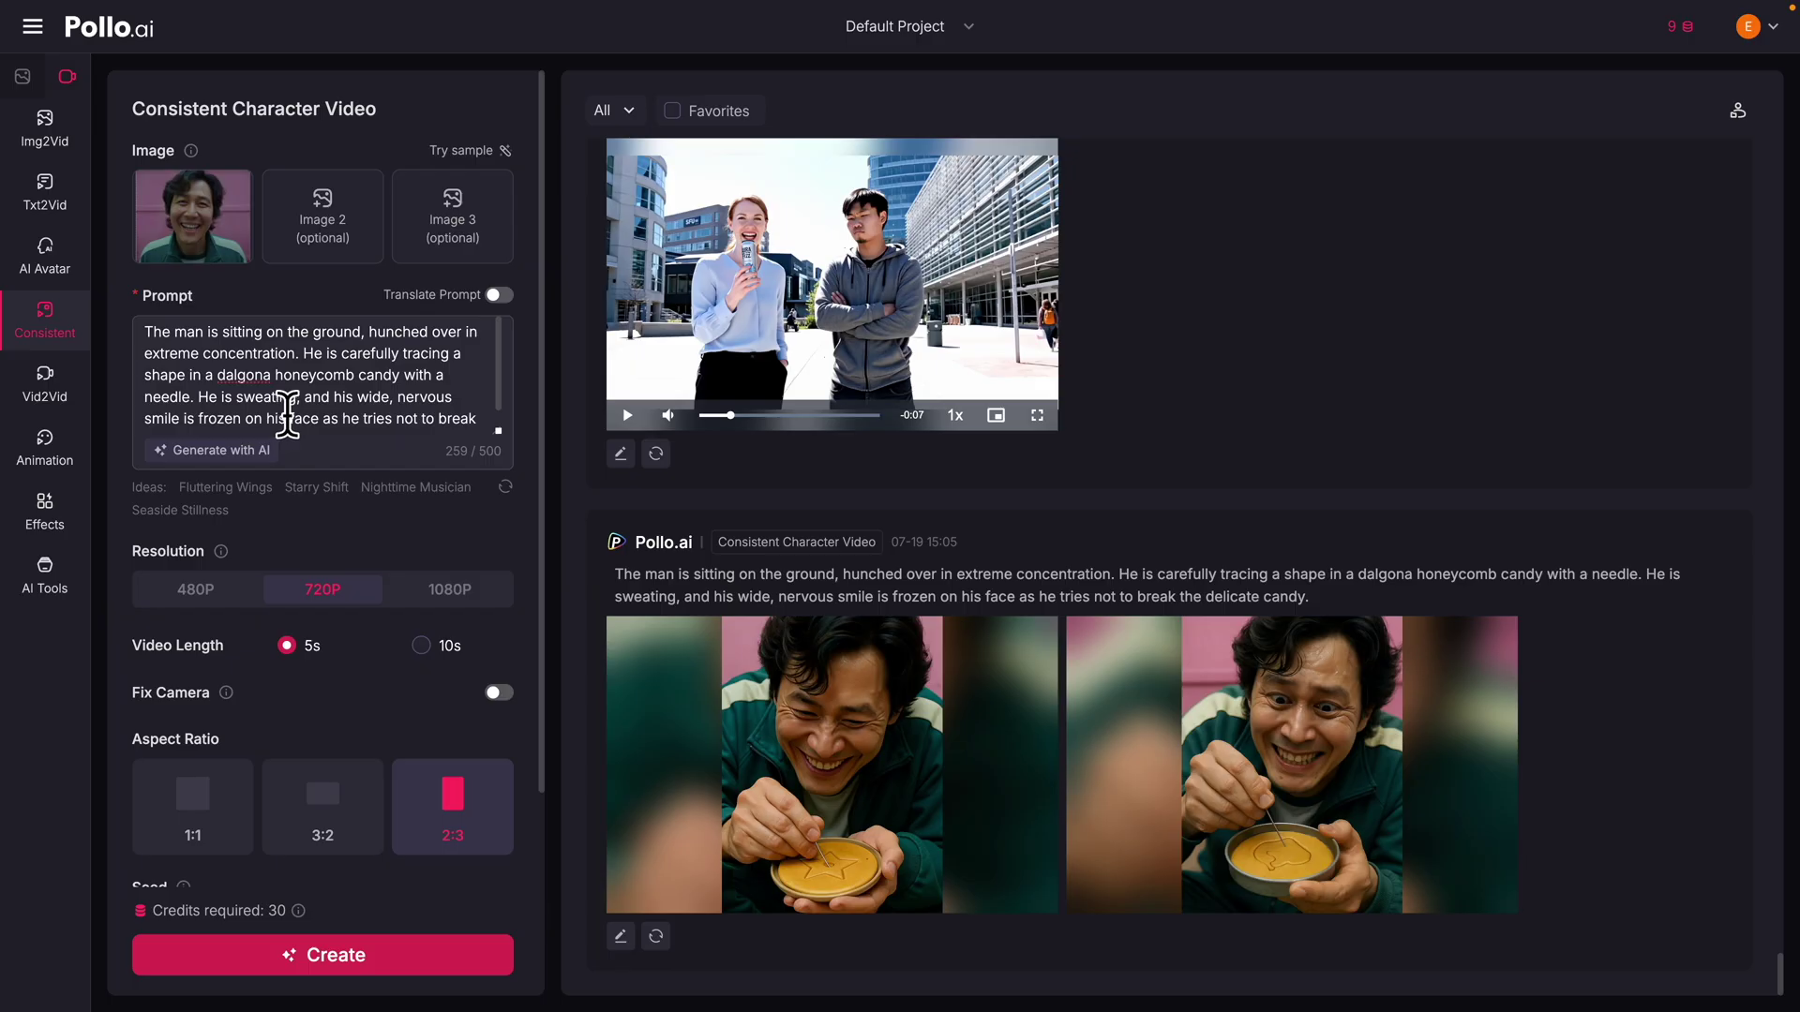
mouse_move(850, 712)
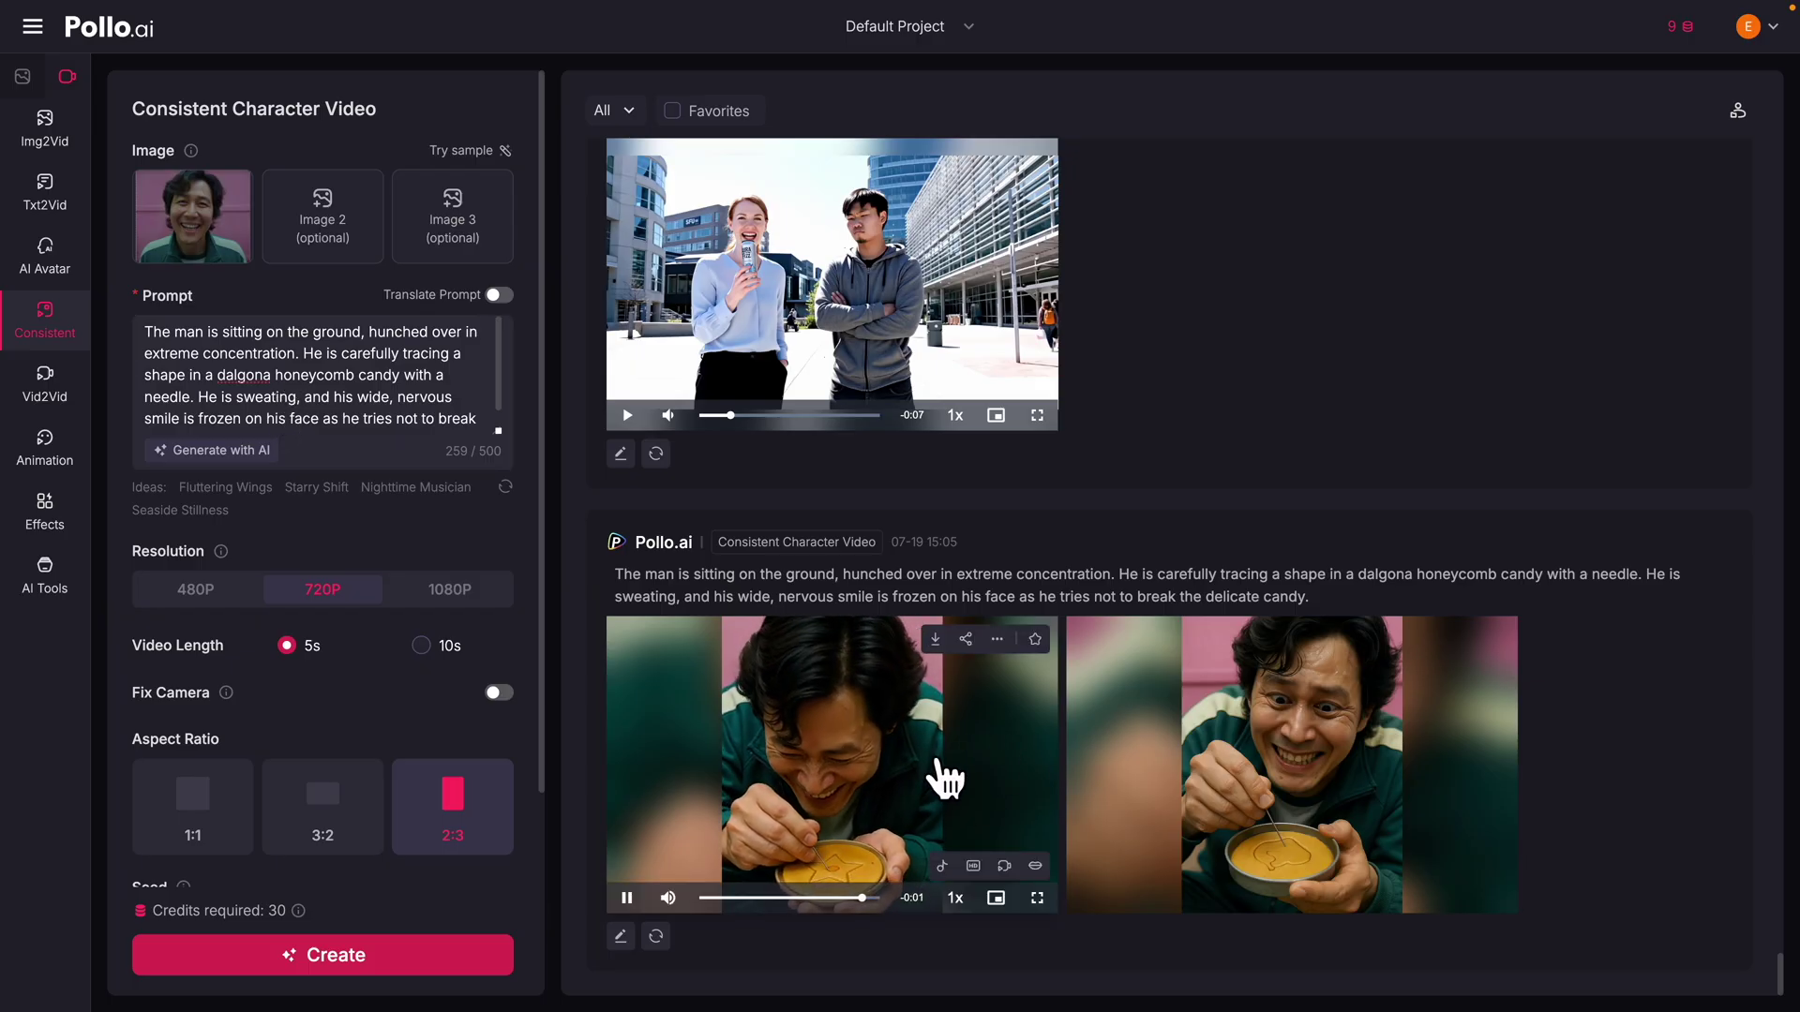